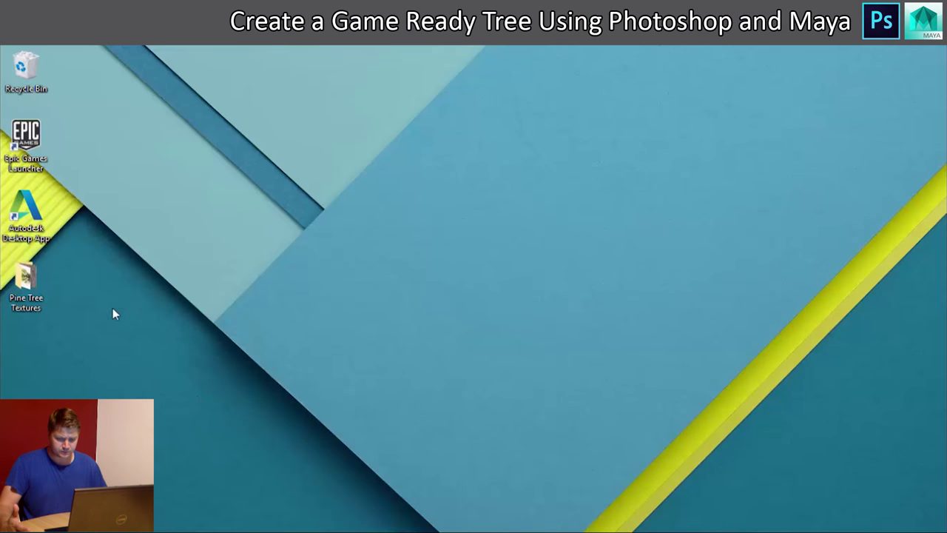
Step: Browse the bark and branch thumbnails in the Pine Tree Textures folder, then return to Photoshop
double_click(28, 276)
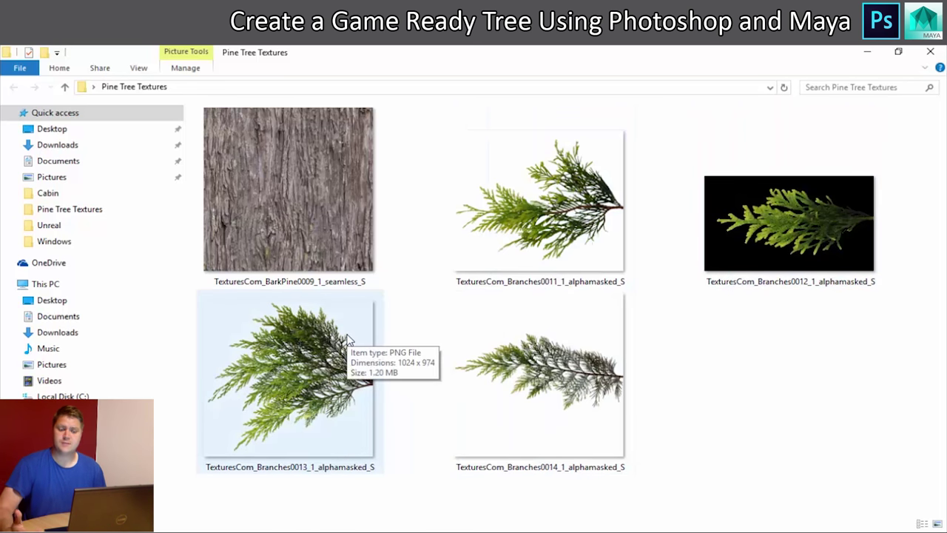
key("alt+Tab")
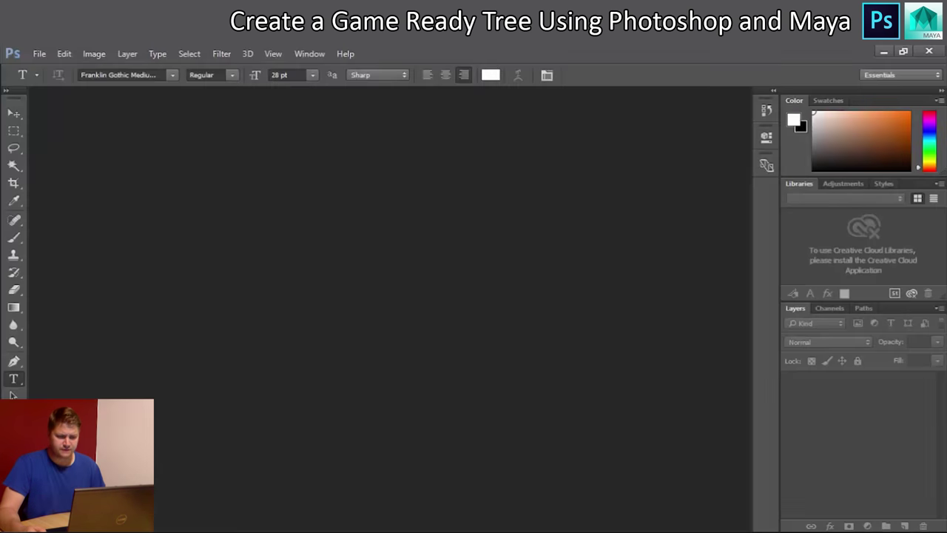
Step: Make a new Branches_Diffuse document, 2048 px wide by 2048 px high, with transparent background
left_click(41, 54)
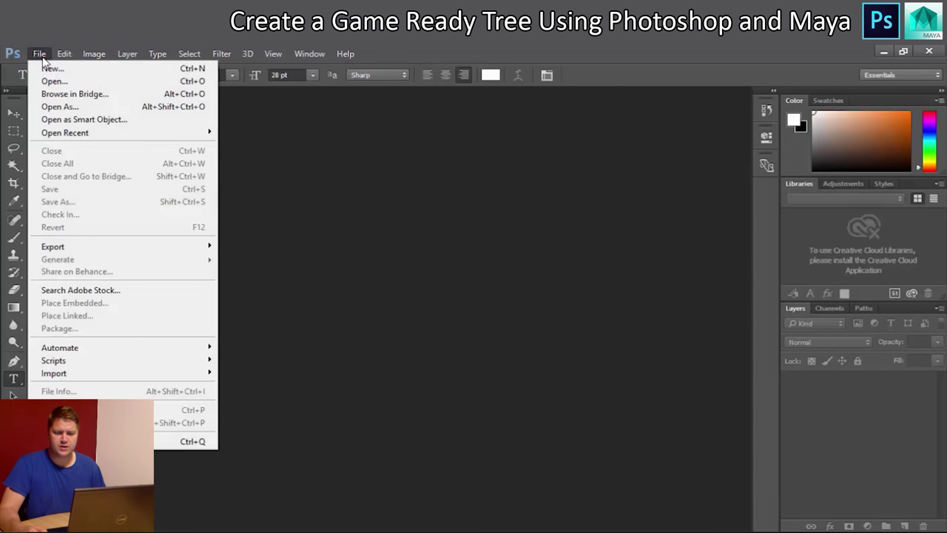
left_click(60, 68)
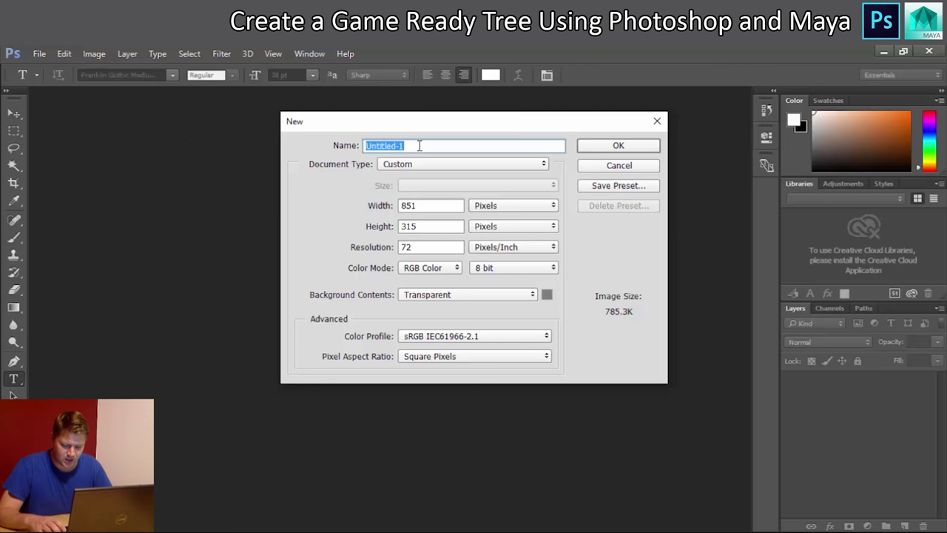
type("bR")
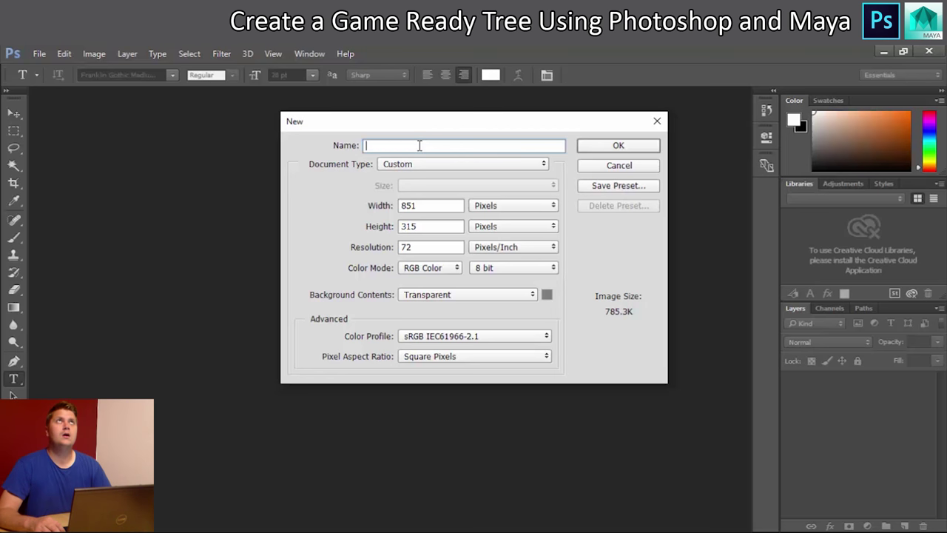
type("hes_Diffuse")
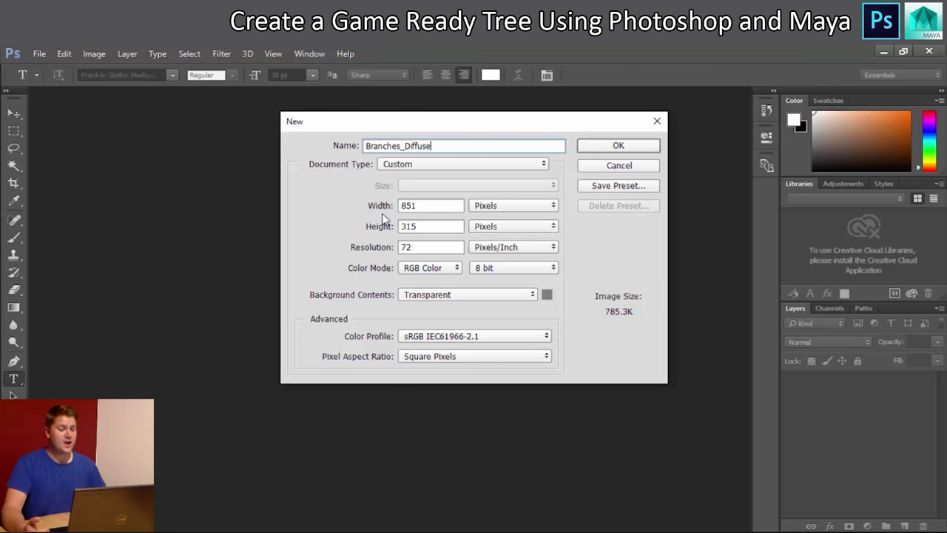
left_click_drag(450, 205, 299, 206)
type("2048")
key("Tab")
left_click_drag(426, 227, 341, 228)
type("20")
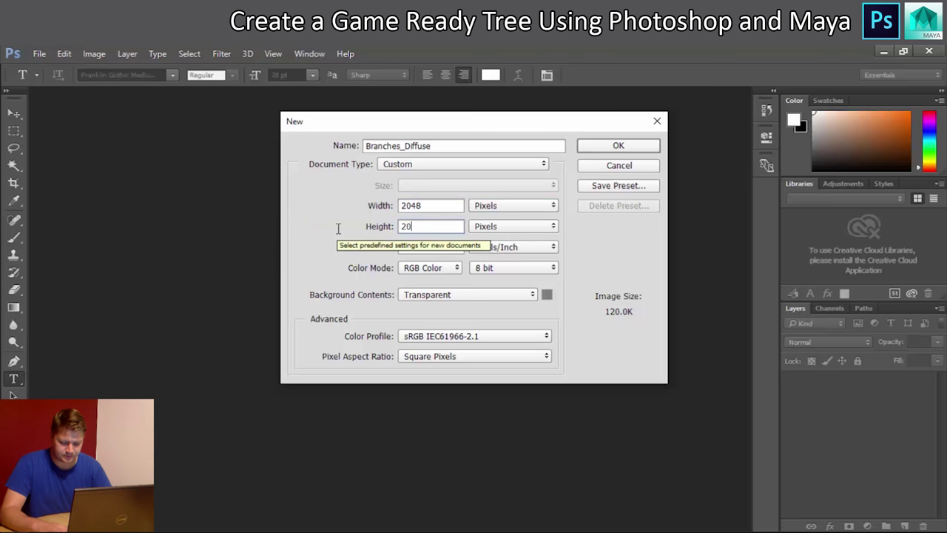
type("48")
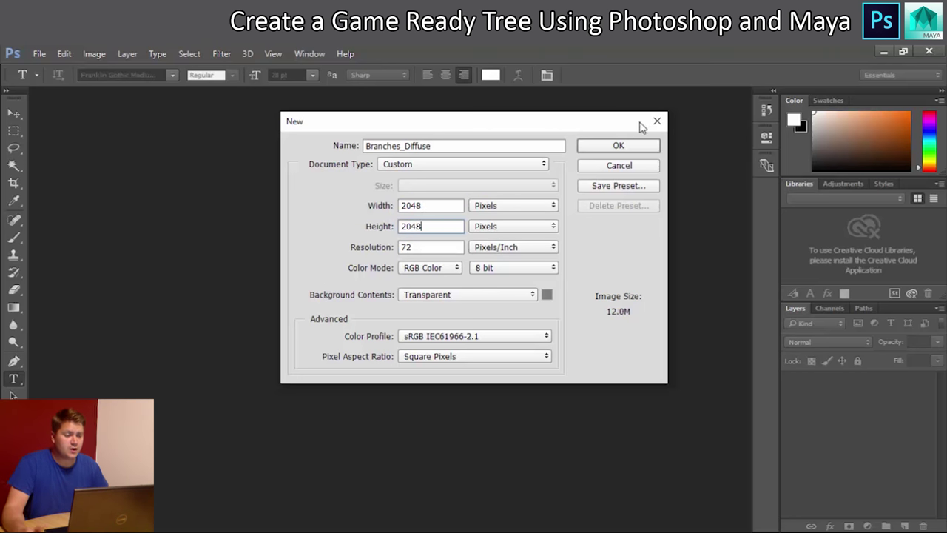
left_click(634, 146)
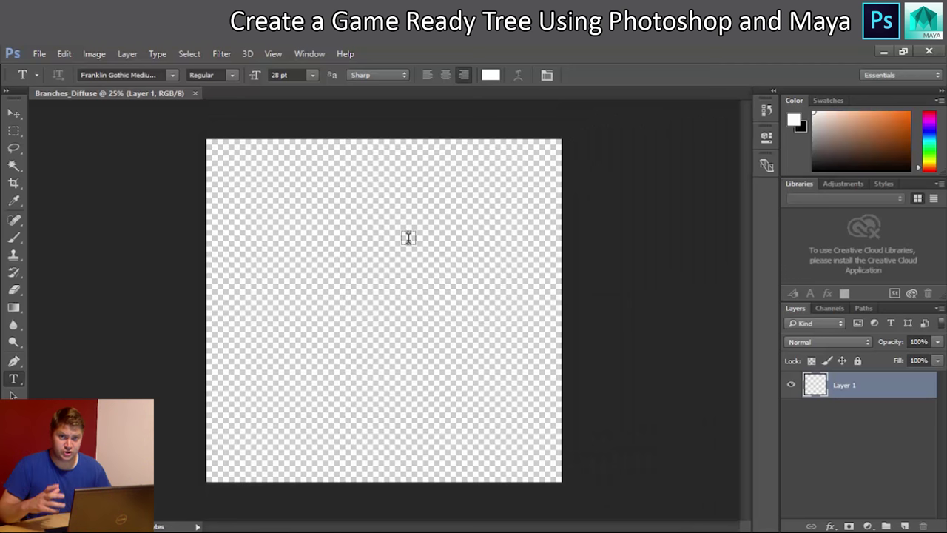
Step: Open Branches0011, Branches0012, Branches0013 and Branches0014 from the Pine Tree Textures folder together
scroll(408, 238, "up", 1)
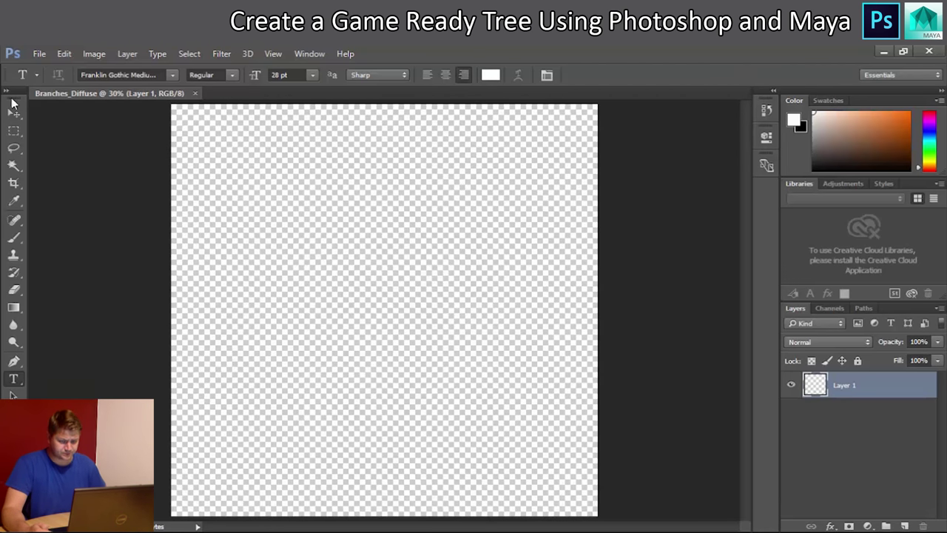
left_click(39, 54)
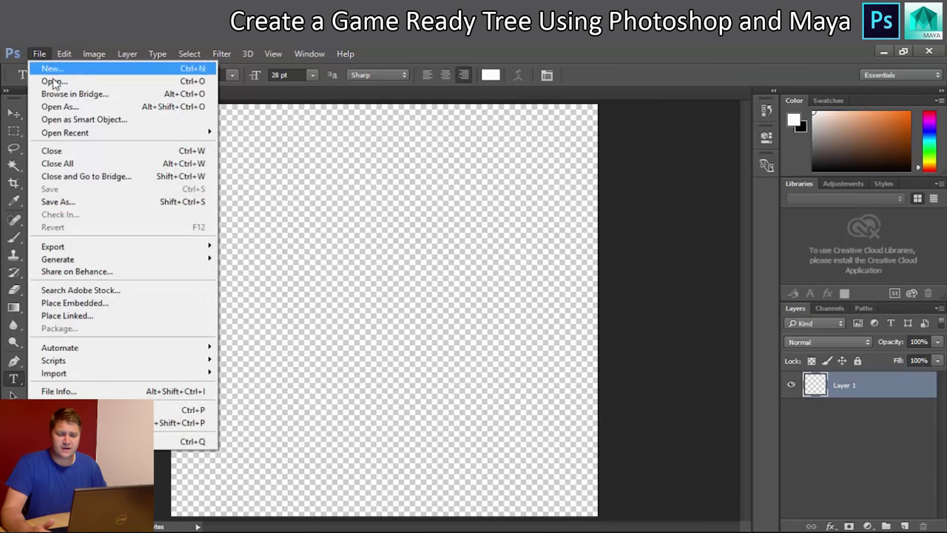
left_click(56, 83)
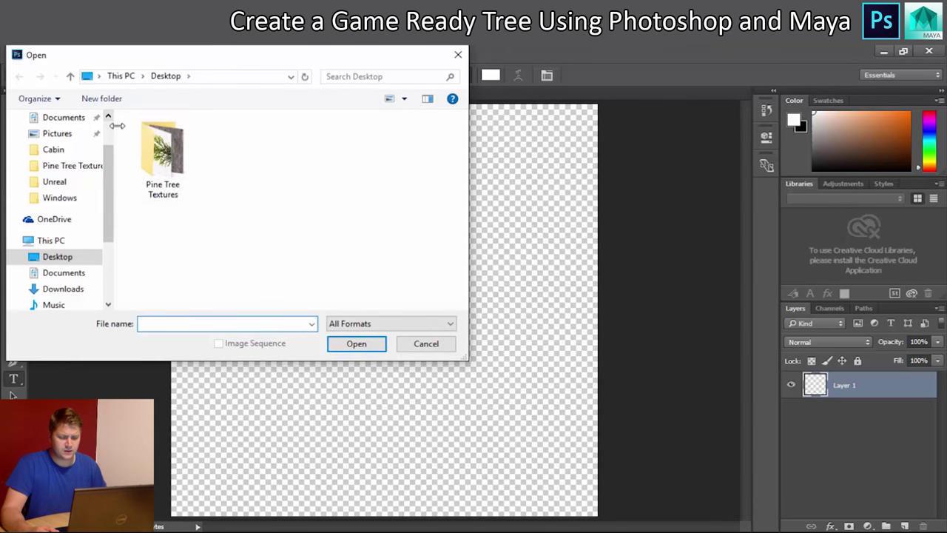
left_click(161, 152)
double_click(161, 151)
left_click(247, 156)
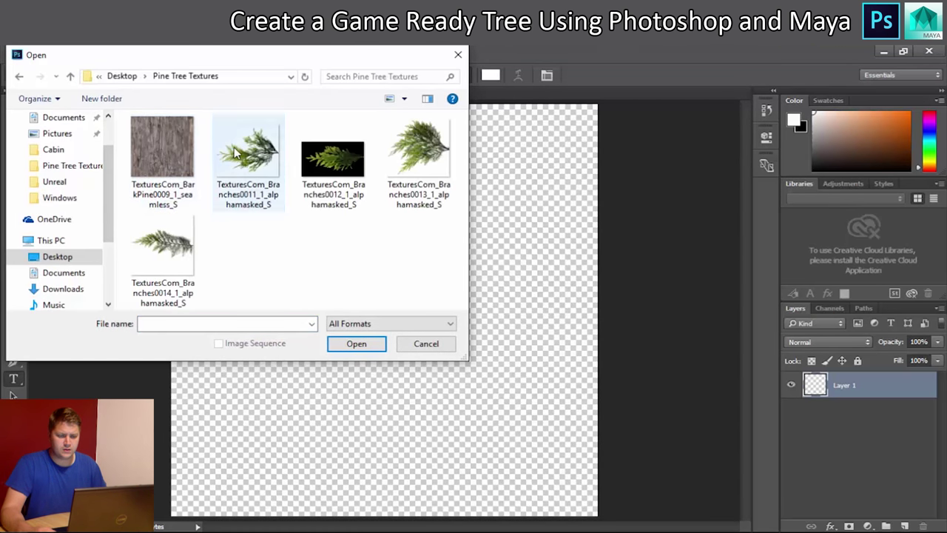
left_click(351, 162, "ctrl")
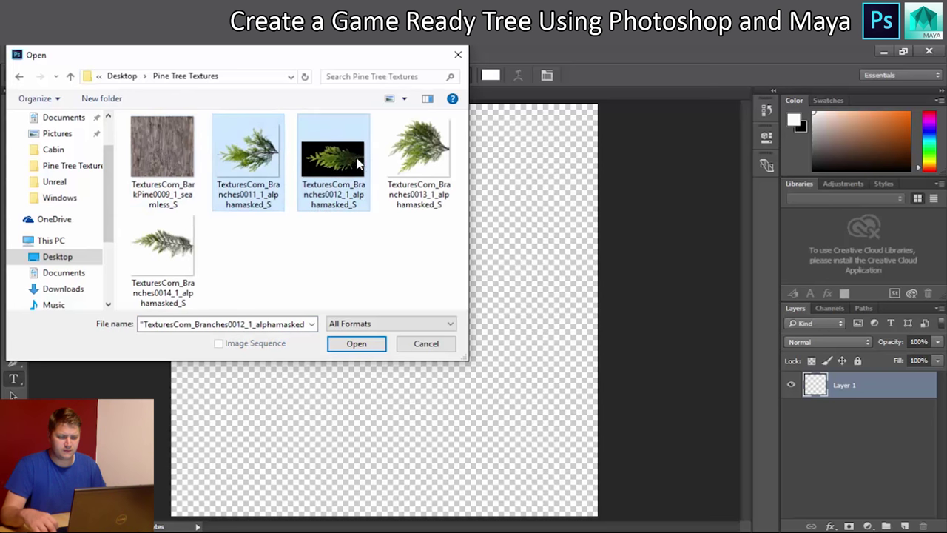
left_click(417, 165, "ctrl")
left_click(177, 248, "ctrl")
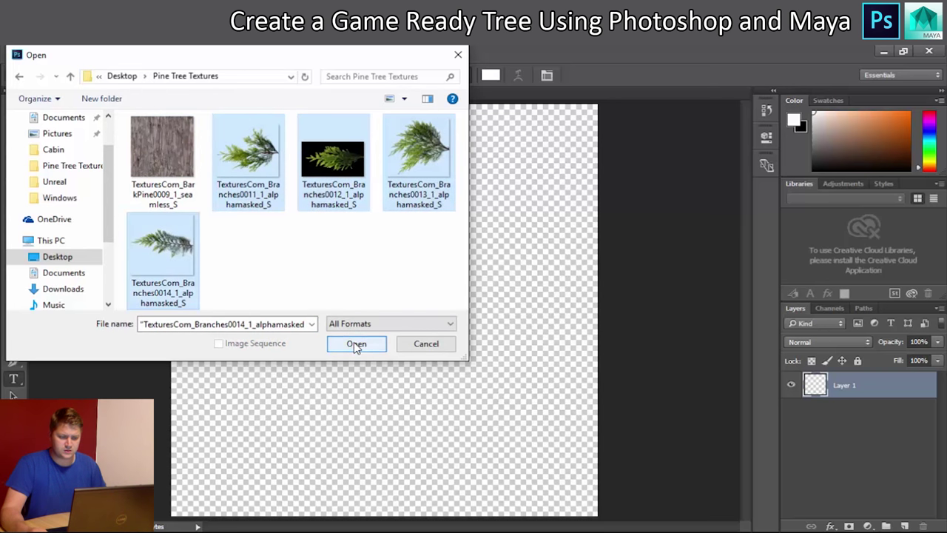
left_click(356, 343)
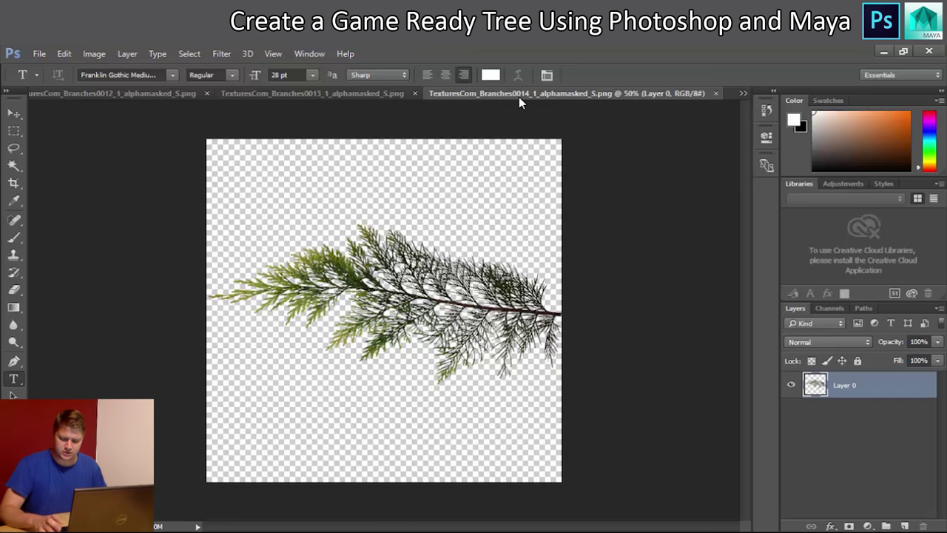
Step: Copy the whole Branches0014 image and paste it into Branches_Diffuse
key("ctrl+a")
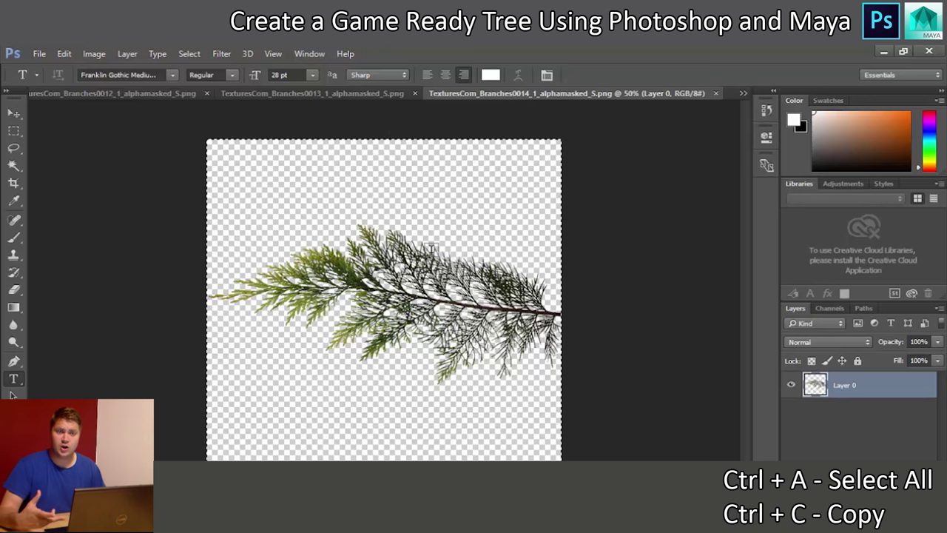
left_click(68, 93)
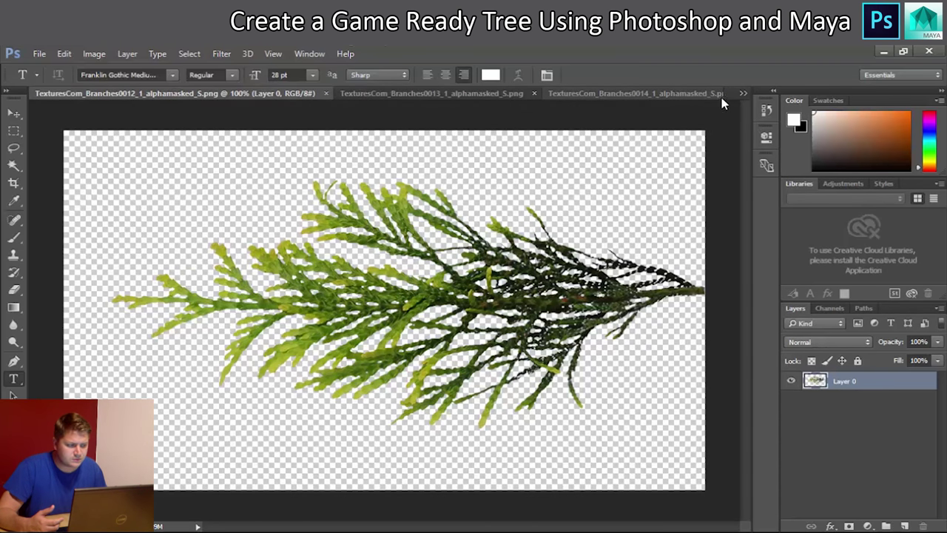
left_click(742, 94)
left_click(742, 92)
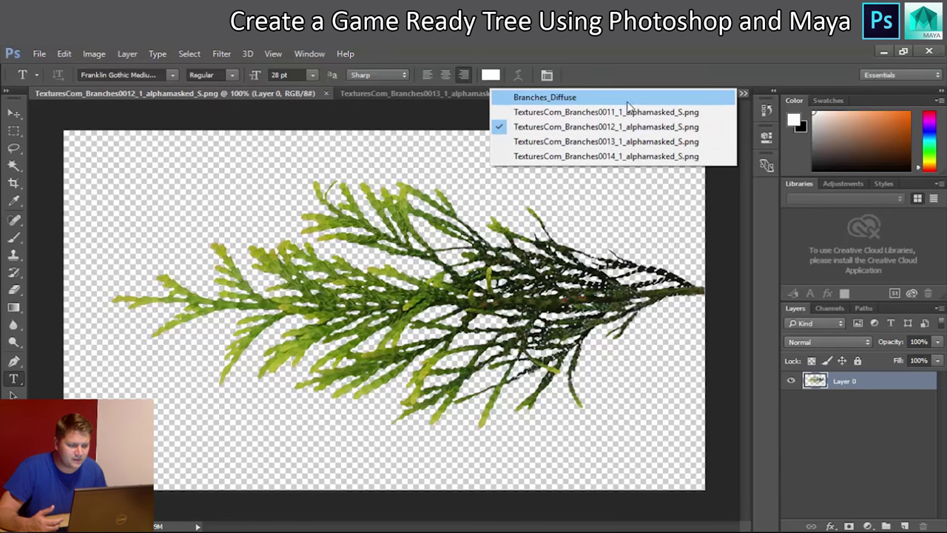
left_click(646, 102)
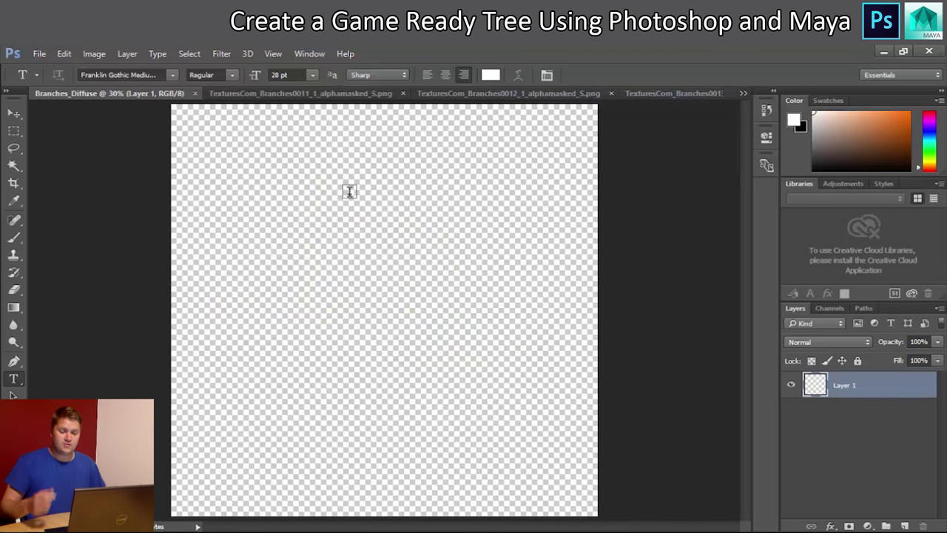
key("ctrl+v")
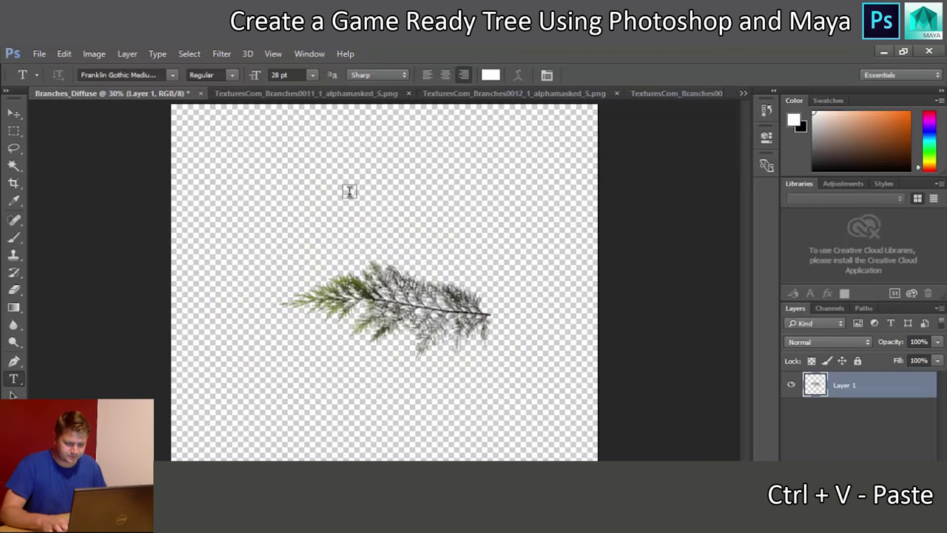
Step: Move the pasted branch to the lower right and enlarge it to about 141%
left_click(15, 115)
left_click_drag(391, 294, 500, 444)
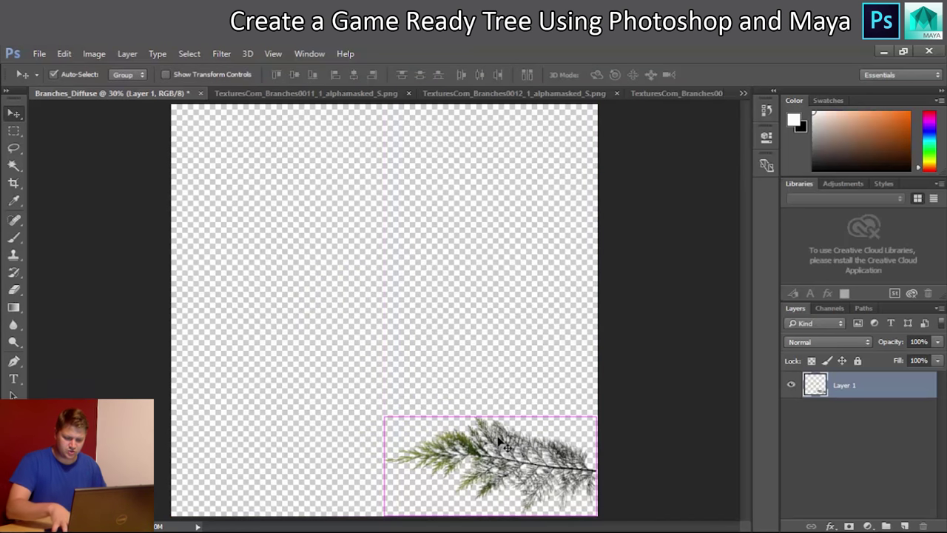
key("ctrl+t")
left_click_drag(383, 417, 310, 345)
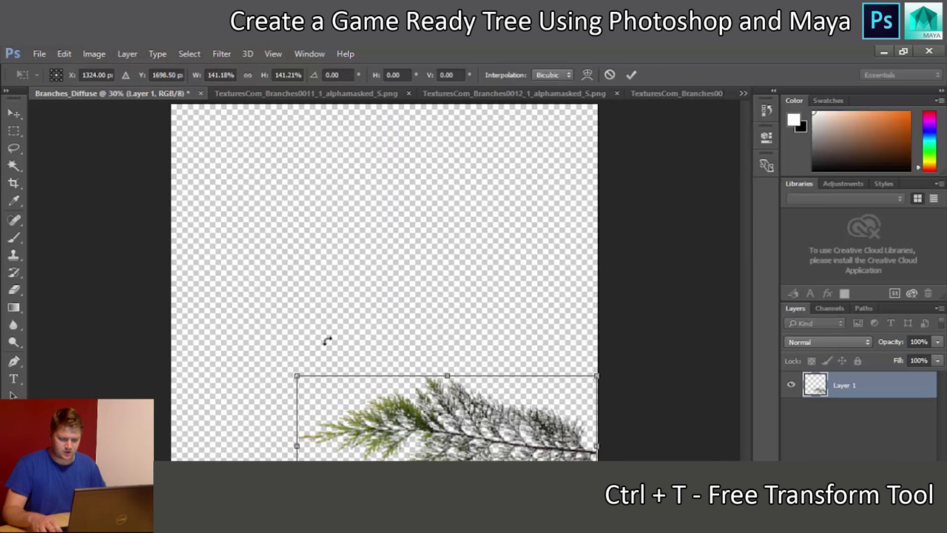
key("Return")
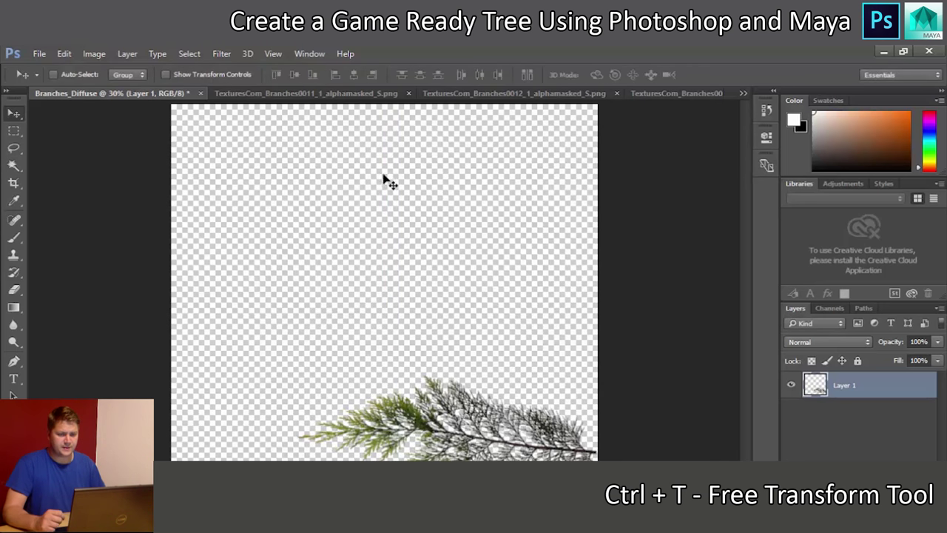
Step: Drag the whole Branches0011 image into Branches_Diffuse as a new layer
left_click(298, 96)
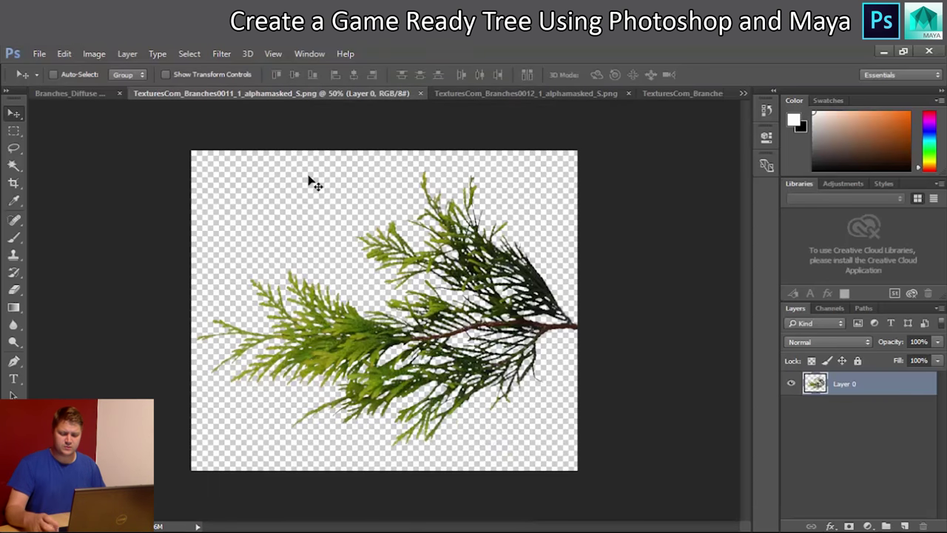
key("ctrl+a")
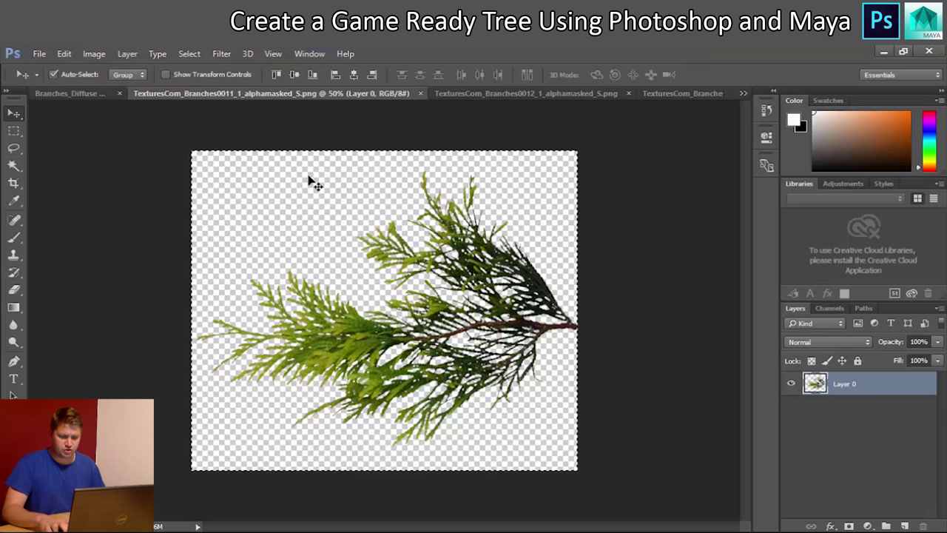
left_click_drag(213, 139, 356, 261)
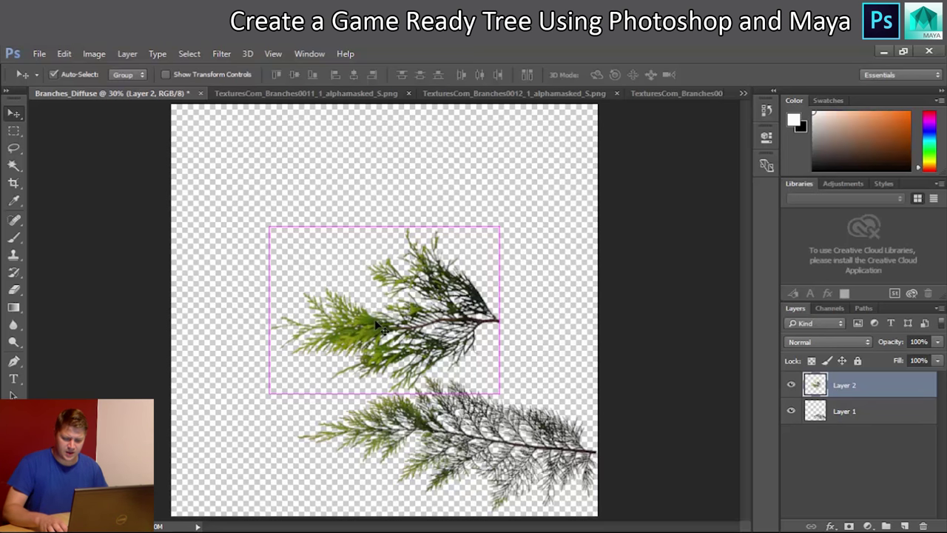
Step: Move the new branch to the top right and enlarge it to about 128%
key("ctrl")
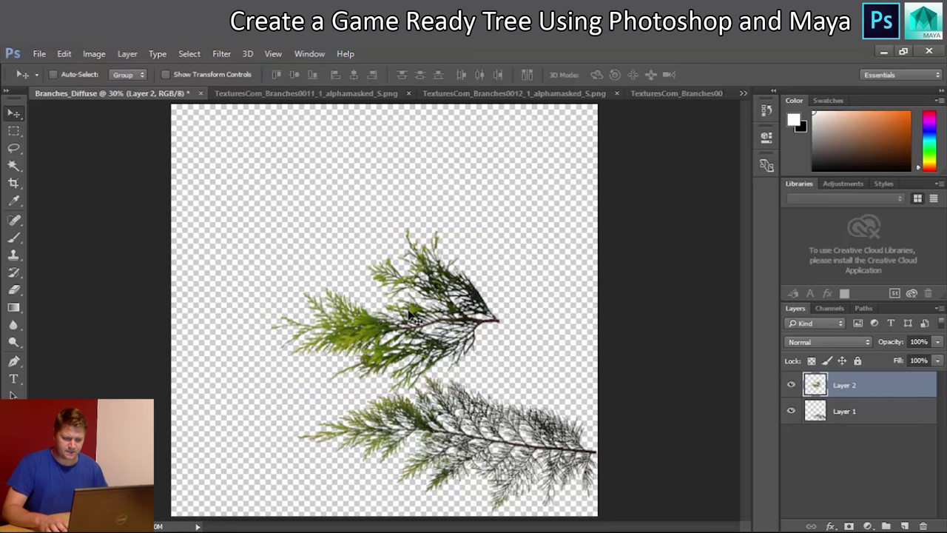
left_click_drag(414, 323, 510, 211)
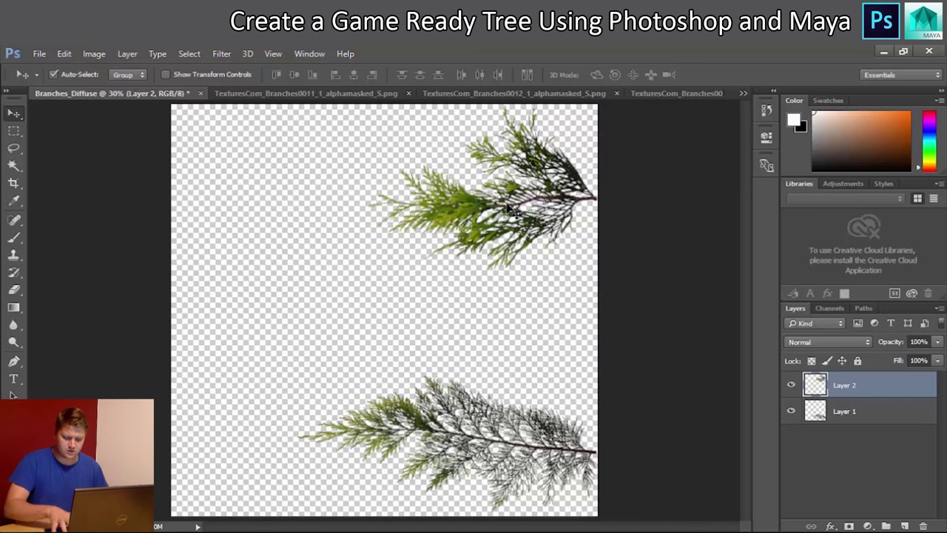
key("ctrl+t")
left_click_drag(368, 272, 324, 320)
key("Return")
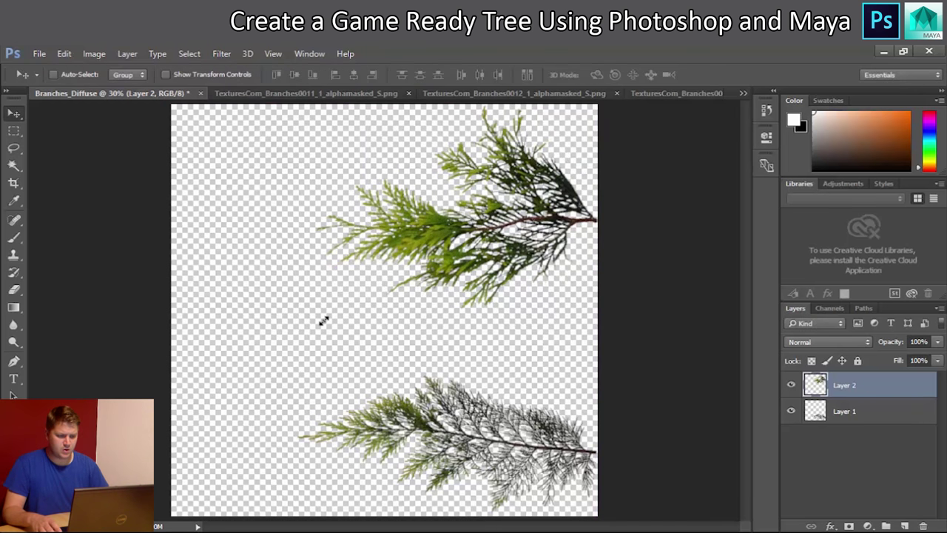
Step: Close the used Branches0011 image and bring up Branches0012
left_click(302, 94)
left_click(419, 93)
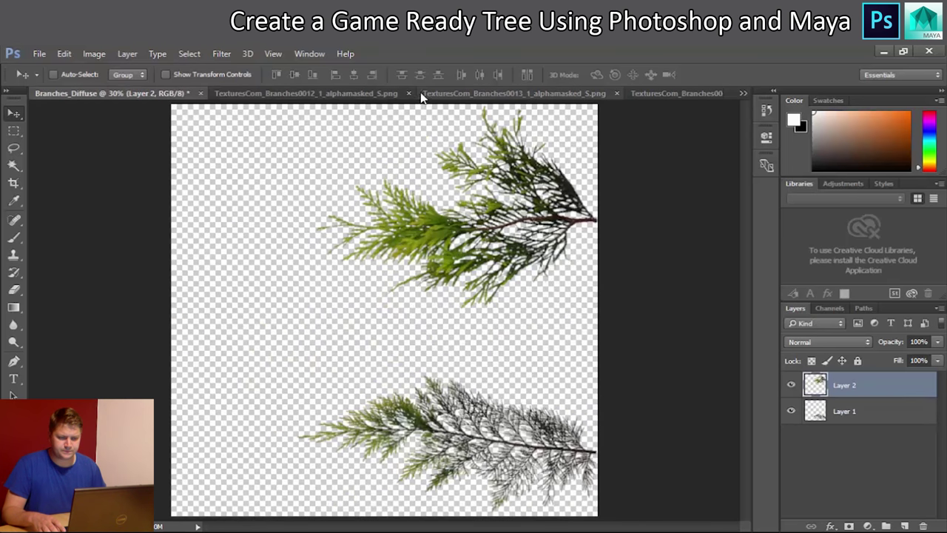
left_click(337, 94)
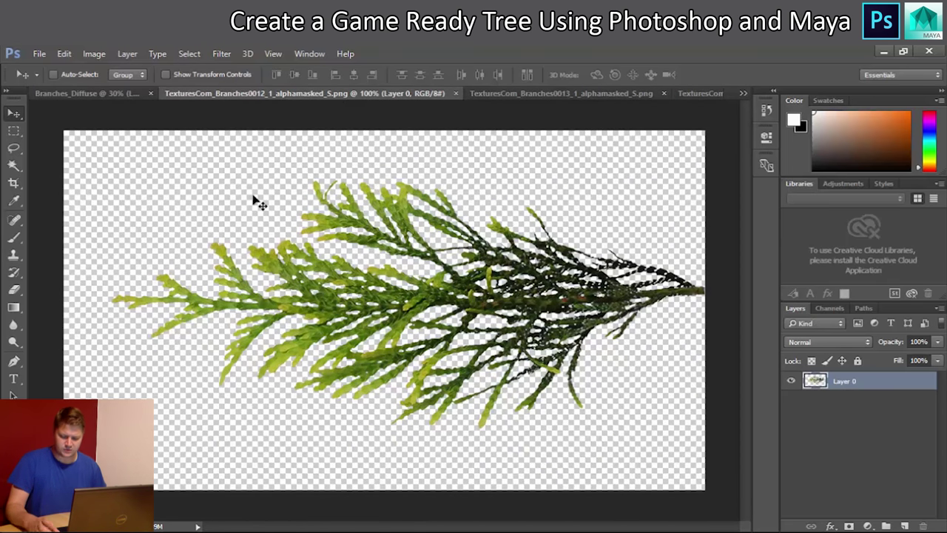
Step: Copy all of Branches0012 and paste it into Branches_Diffuse as Layer 3
key("ctrl+a")
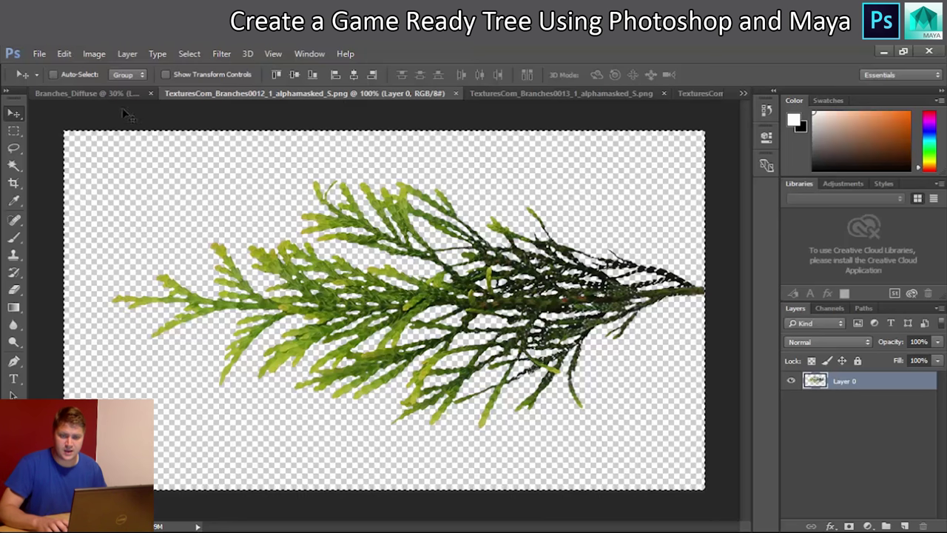
left_click(82, 94)
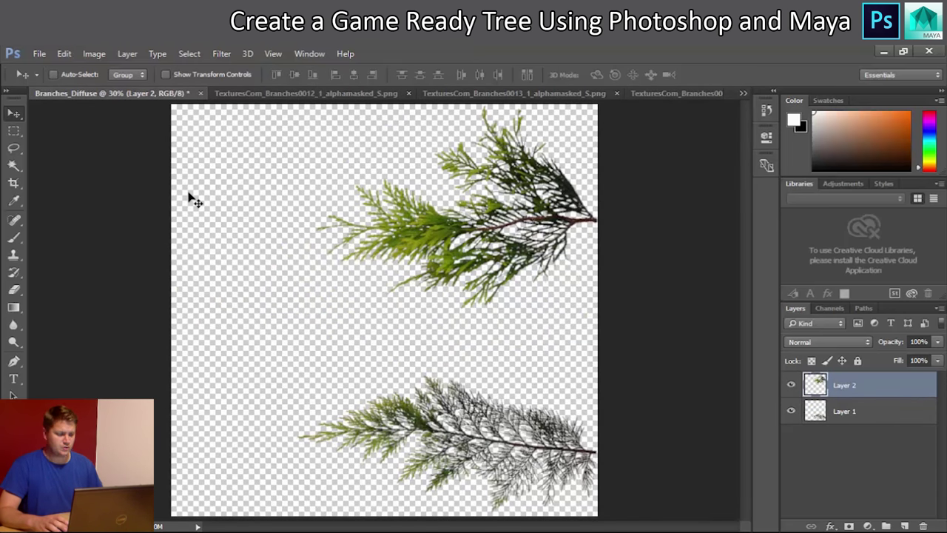
key("ctrl")
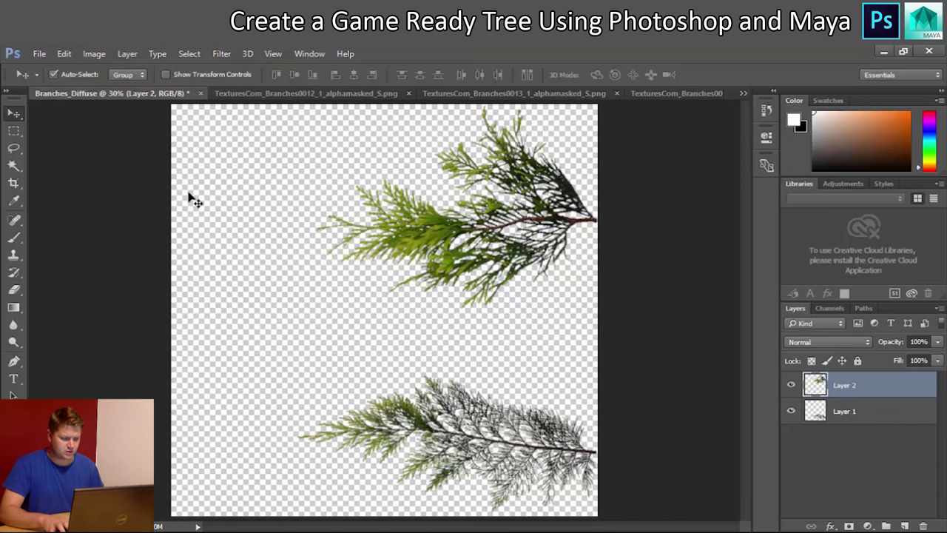
key("ctrl+v")
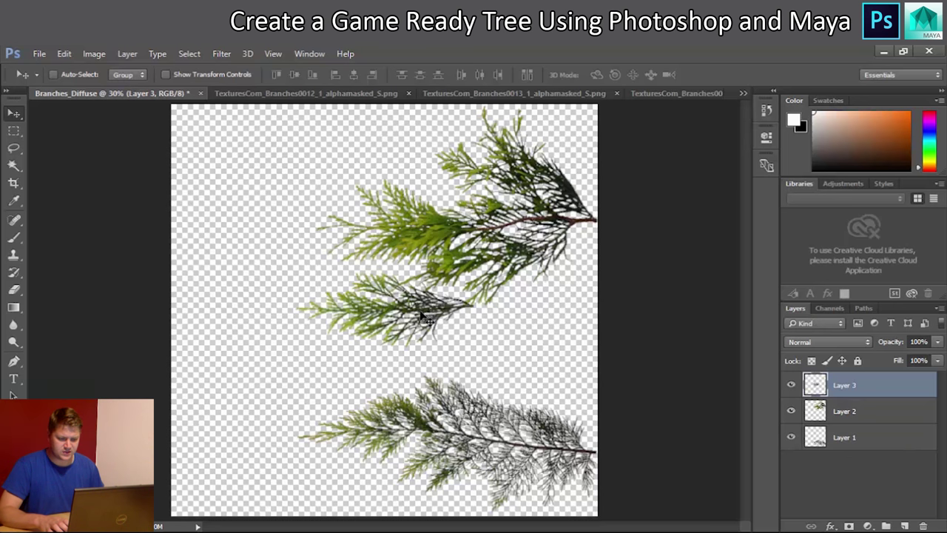
Step: Move that branch to the top-left corner and enlarge it to about 119%
left_click_drag(422, 317, 294, 154)
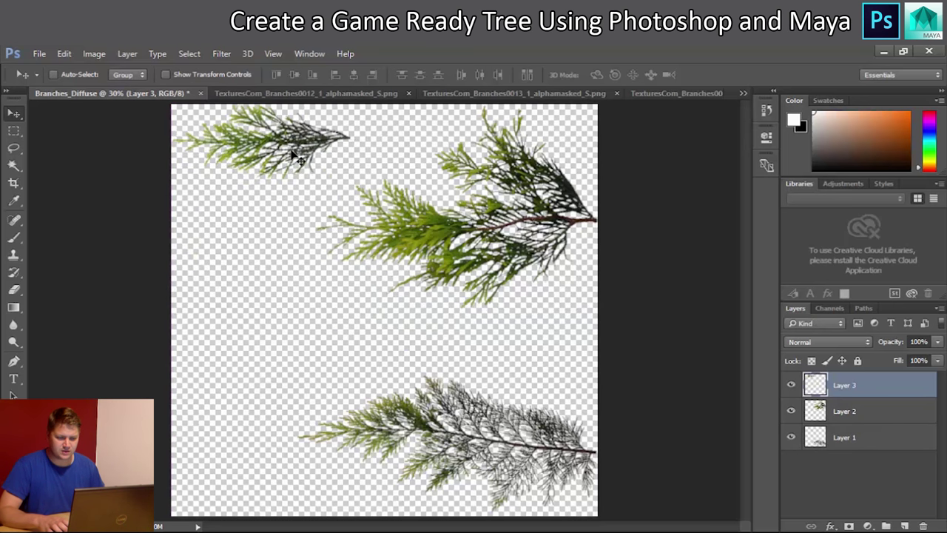
key("ctrl+t")
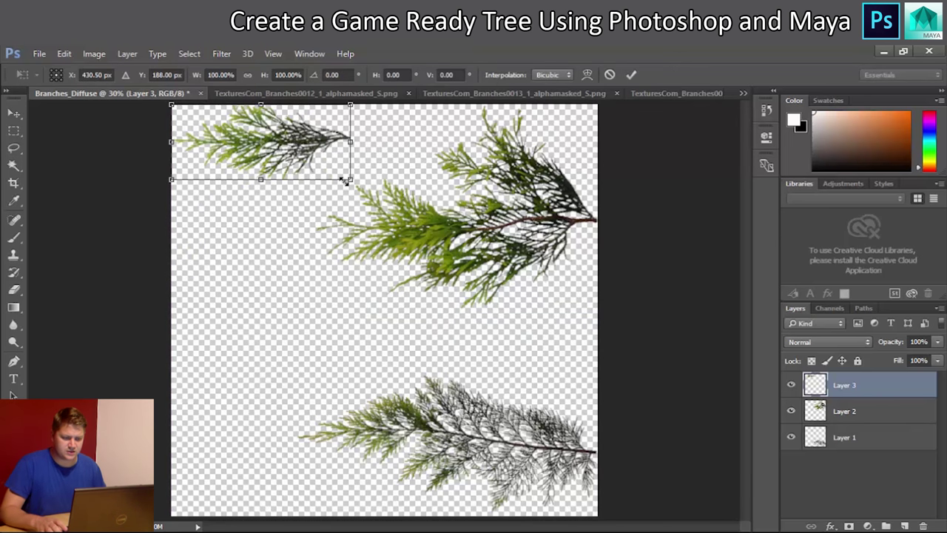
left_click_drag(350, 178, 381, 201)
key("Return")
Step: Close Branches0012, select all of Branches0013, and return to Branches_Diffuse
left_click(310, 96)
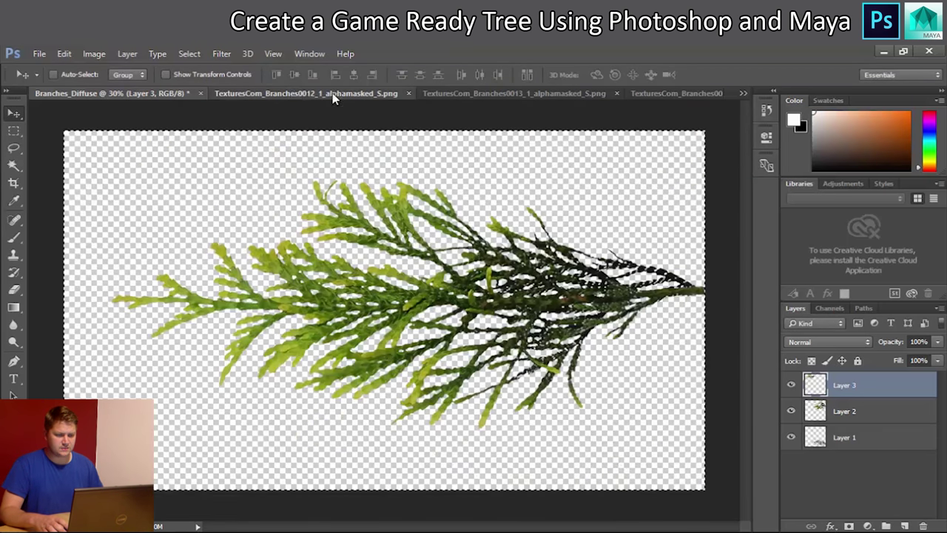
left_click(455, 94)
left_click(344, 94)
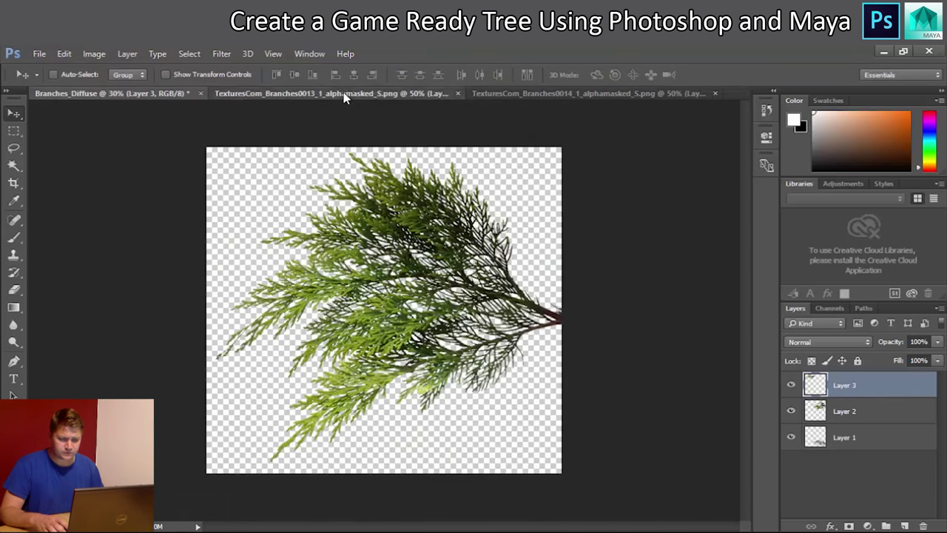
key("ctrl")
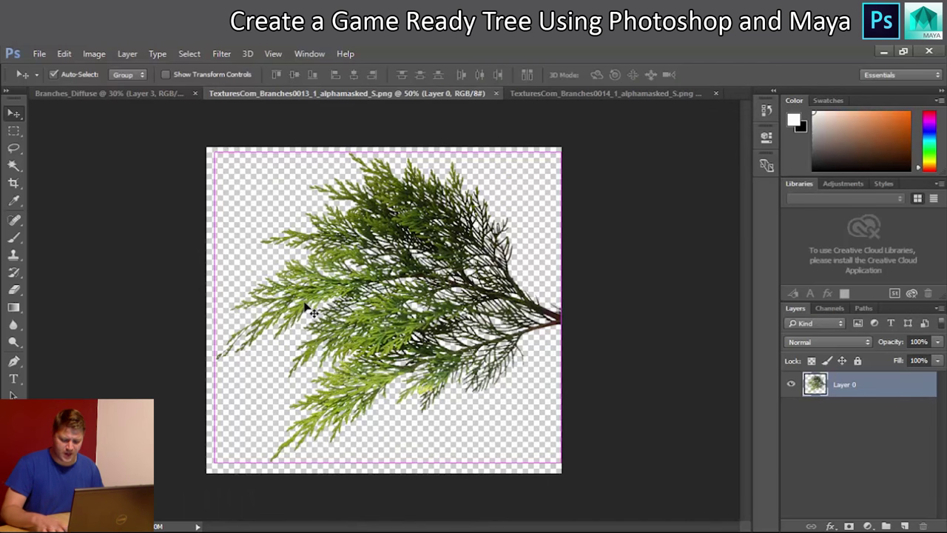
key("ctrl+a")
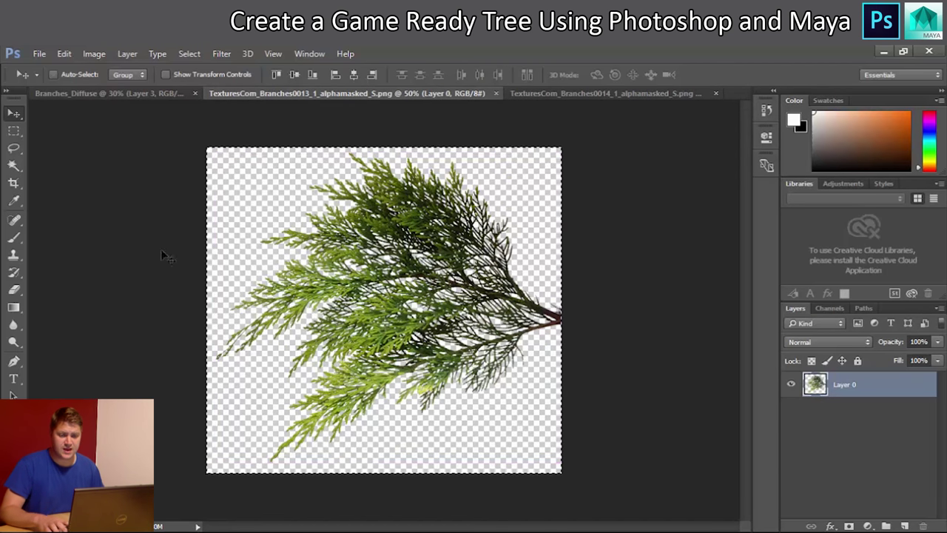
left_click(128, 93)
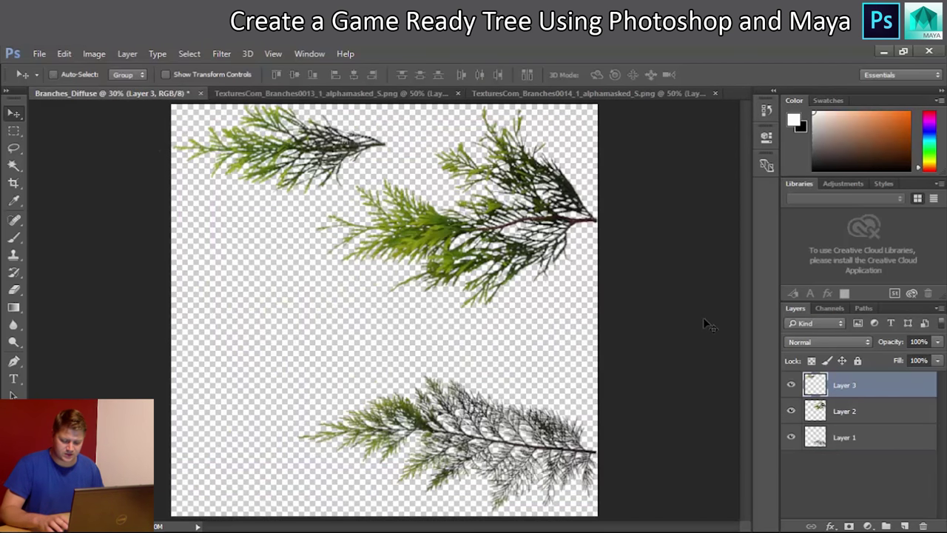
Step: Paste the 0013 branch as Layer 4, rotate it 90° into the lower-left corner, then select Layer 1
key("ctrl+v")
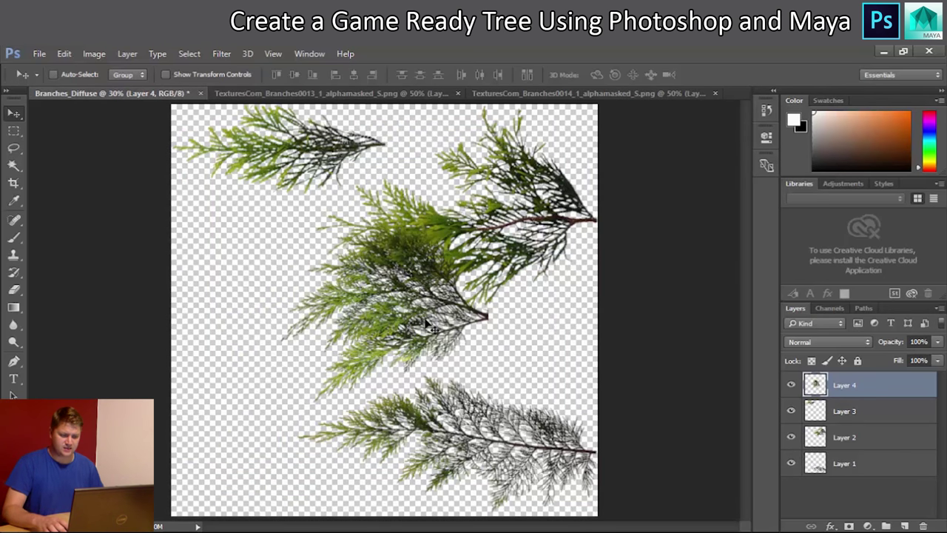
key("ctrl+t")
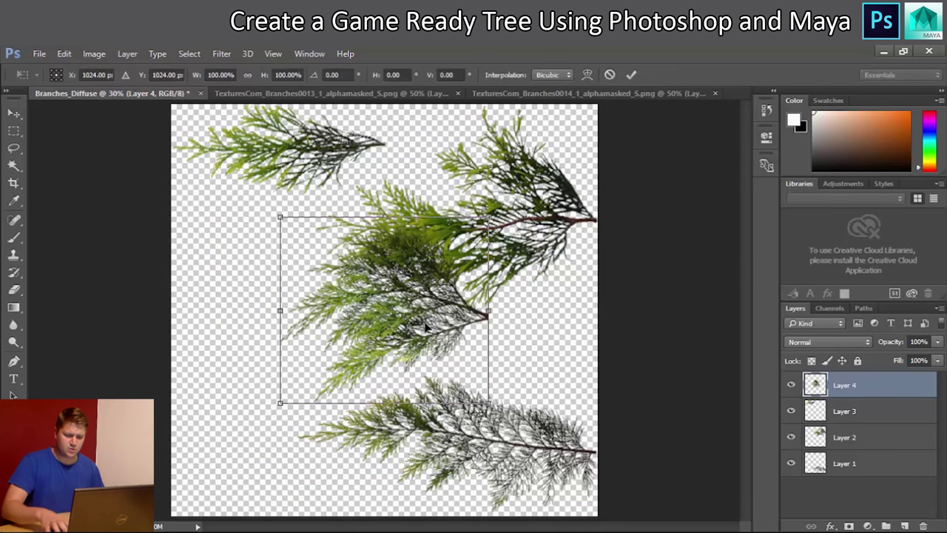
left_click_drag(503, 208, 475, 391)
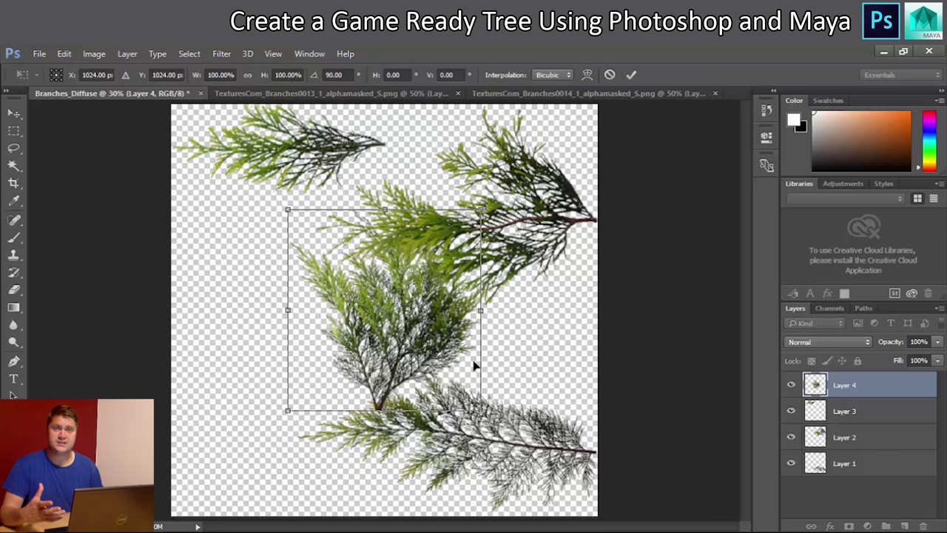
left_click_drag(458, 320, 342, 419)
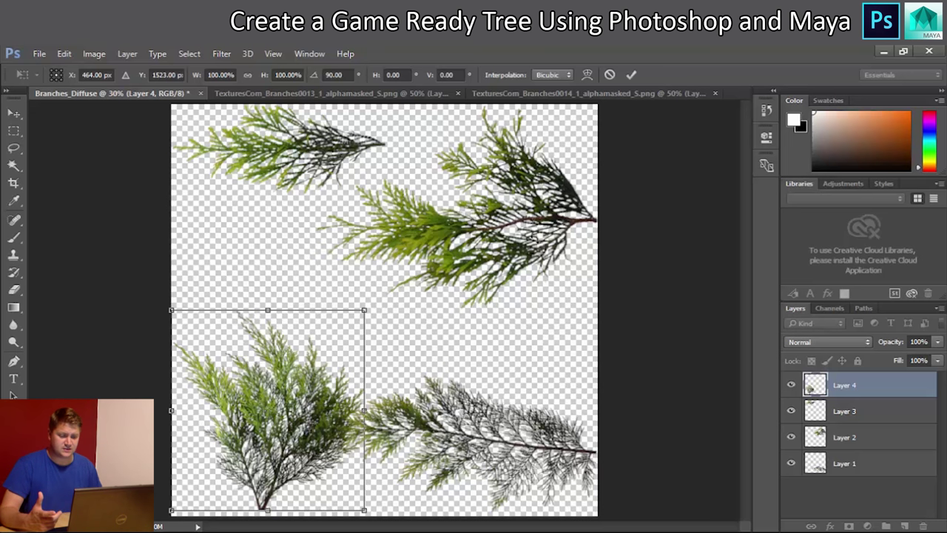
key("Return")
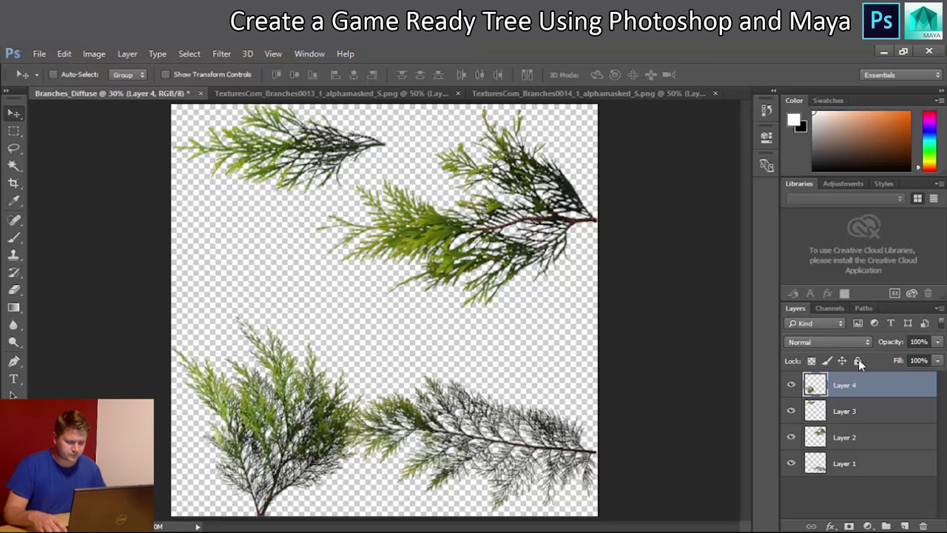
left_click(848, 463)
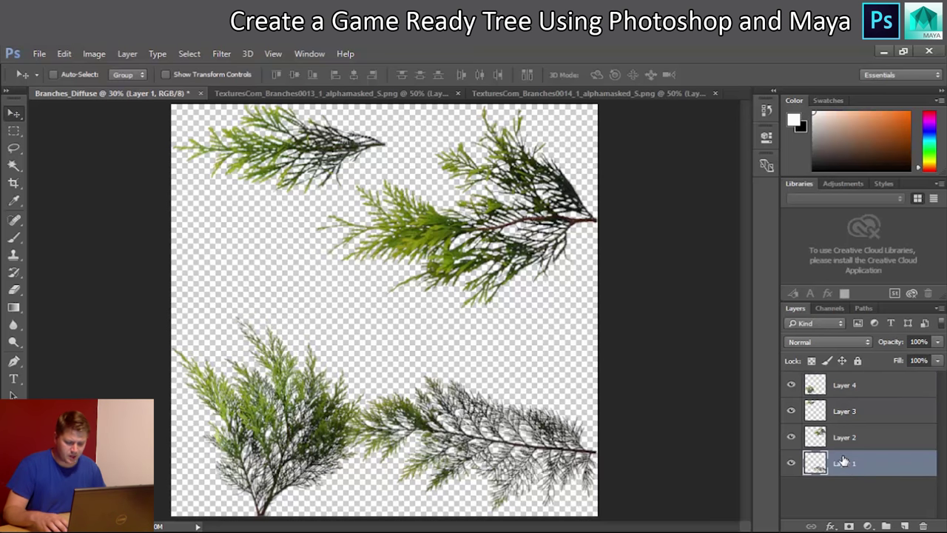
Step: Rotate the Layer 1 lower-right branch upright and move it to the right edge
key("ctrl+t")
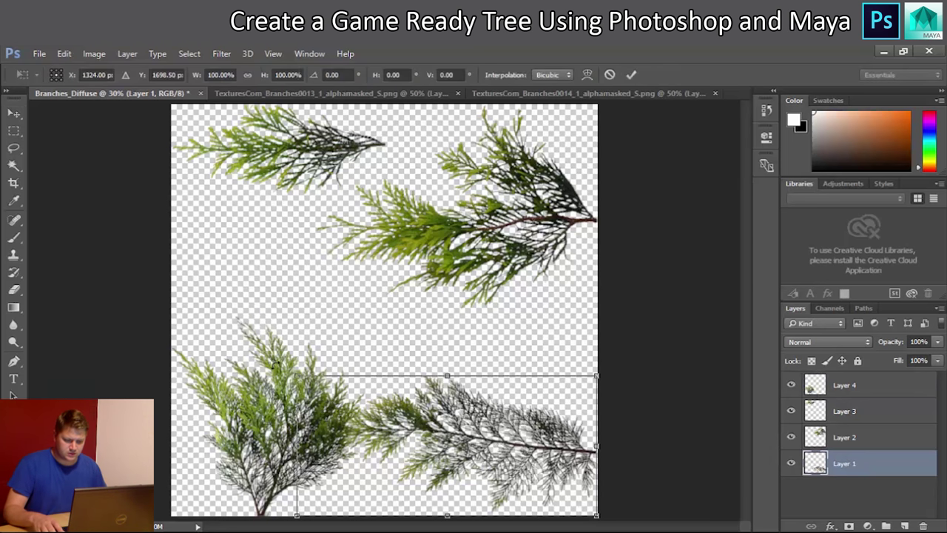
left_click_drag(276, 369, 507, 330)
left_click_drag(448, 424, 524, 342)
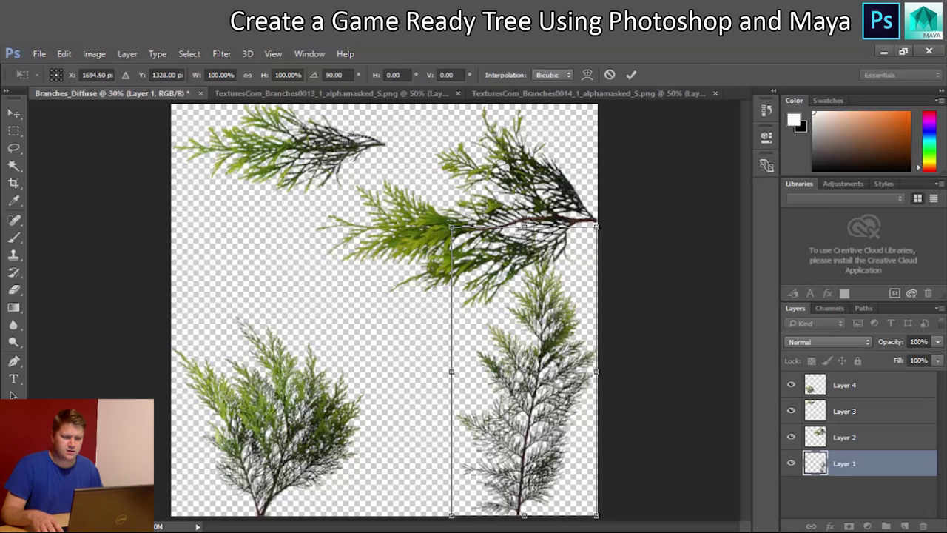
key("Return")
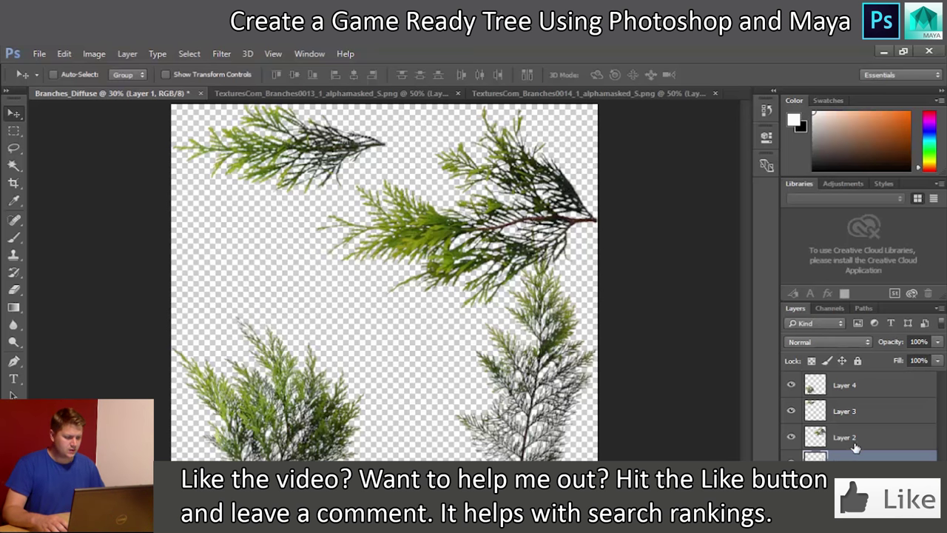
Step: Rotate the Layer 3 branch 90°, shrink it to about 75%, and place it bottom centre
left_click(853, 413)
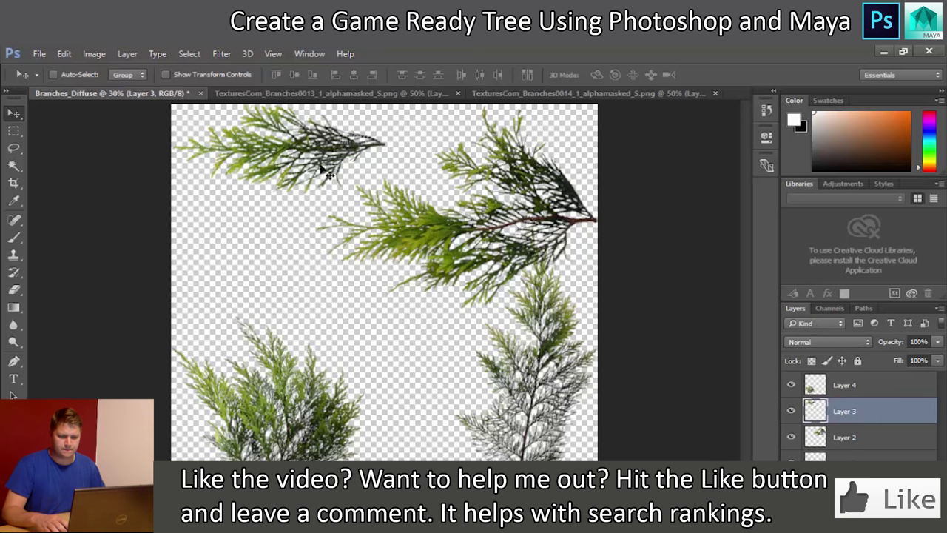
key("ctrl+t")
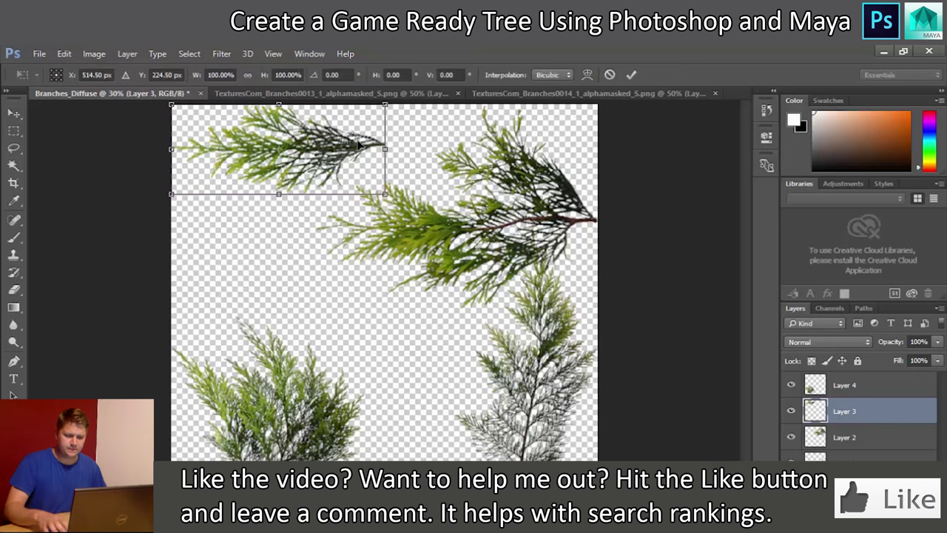
left_click_drag(392, 203, 244, 236)
left_click_drag(278, 208, 409, 419)
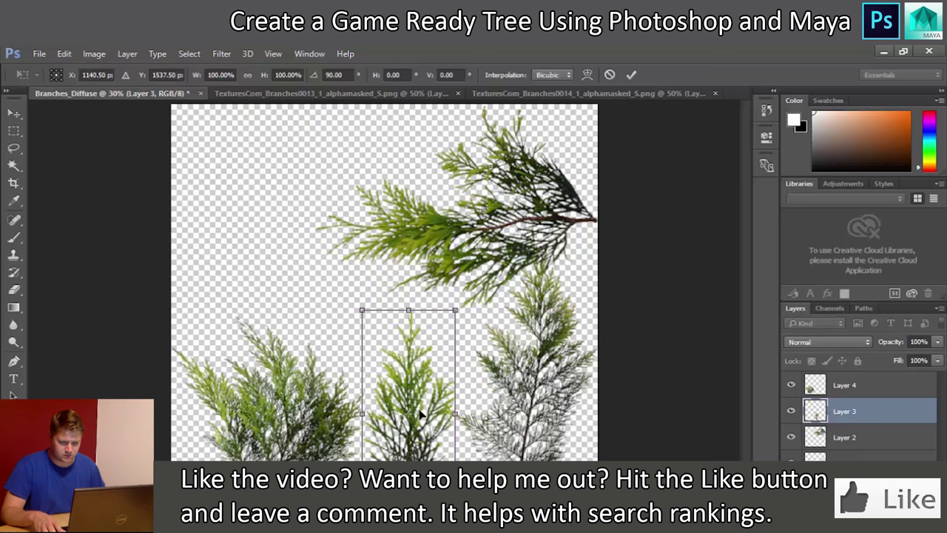
left_click_drag(454, 310, 433, 361)
left_click_drag(384, 434, 424, 457)
key("Return")
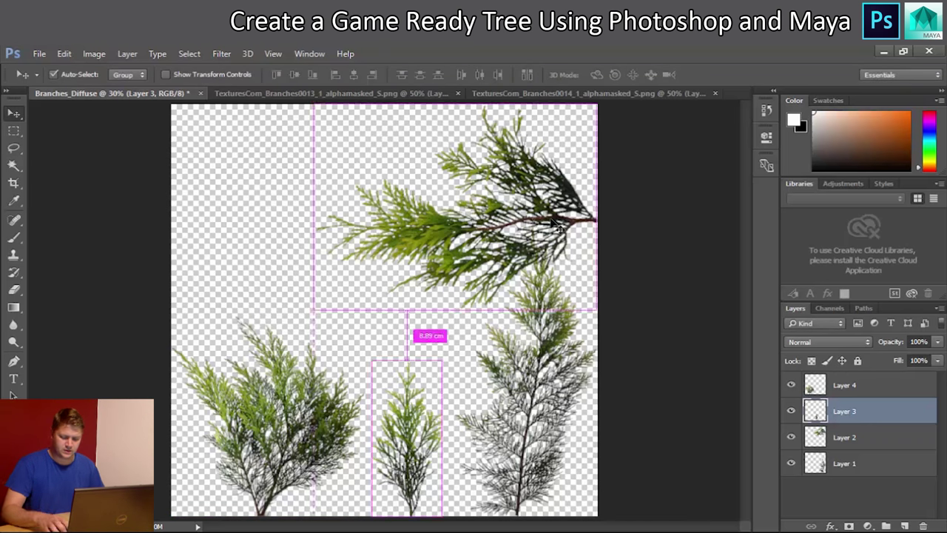
key("ctrl+t")
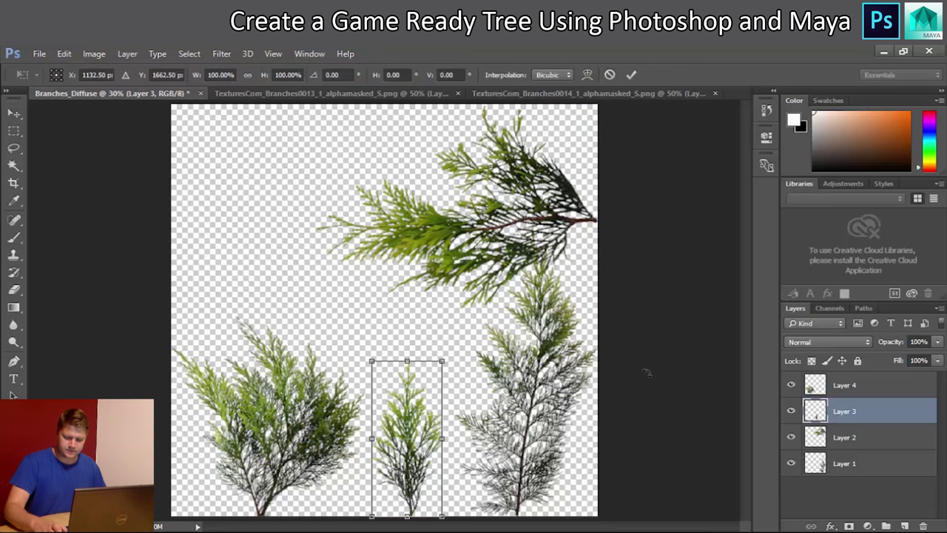
key("Return")
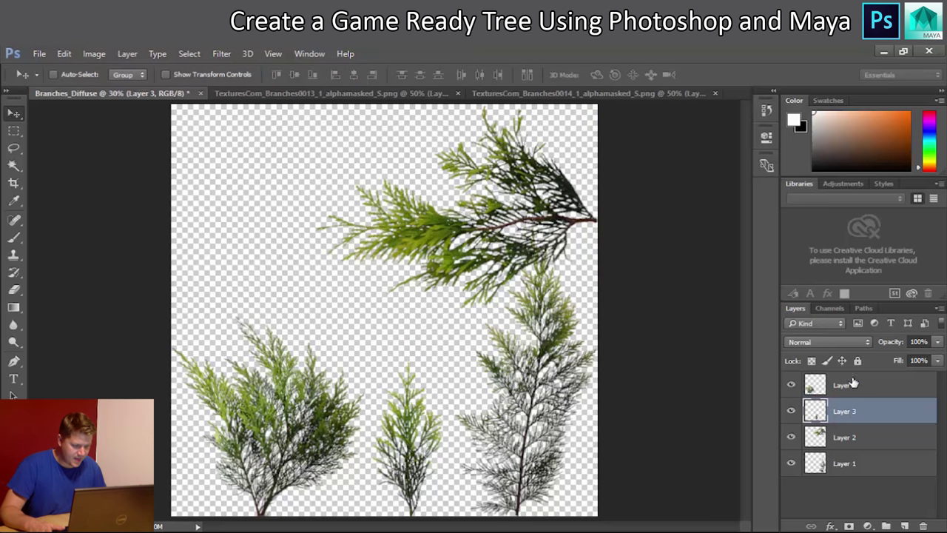
Step: Rotate the Layer 2 top branch 180° and move it across to the top left
left_click(845, 439)
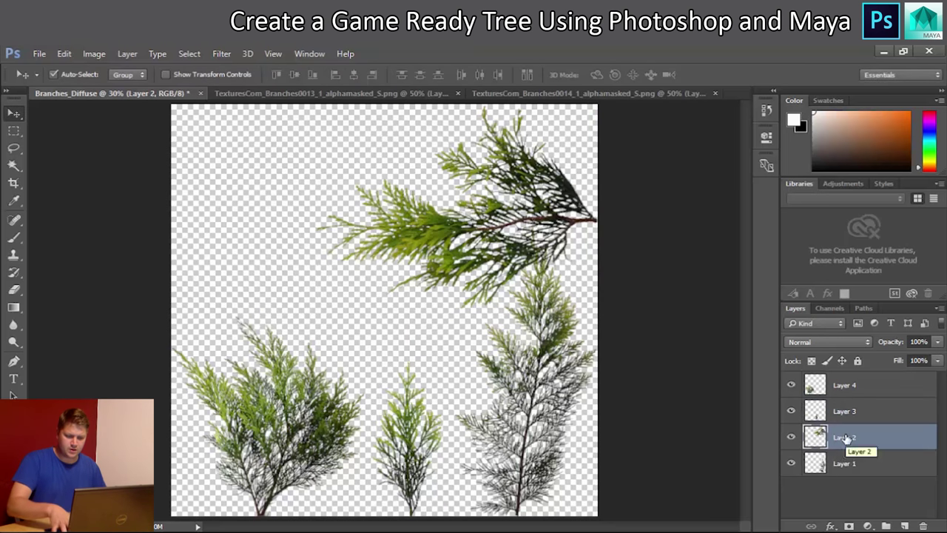
key("ctrl+t")
left_click_drag(608, 319, 270, 93)
left_click_drag(410, 185, 285, 182)
key("Return")
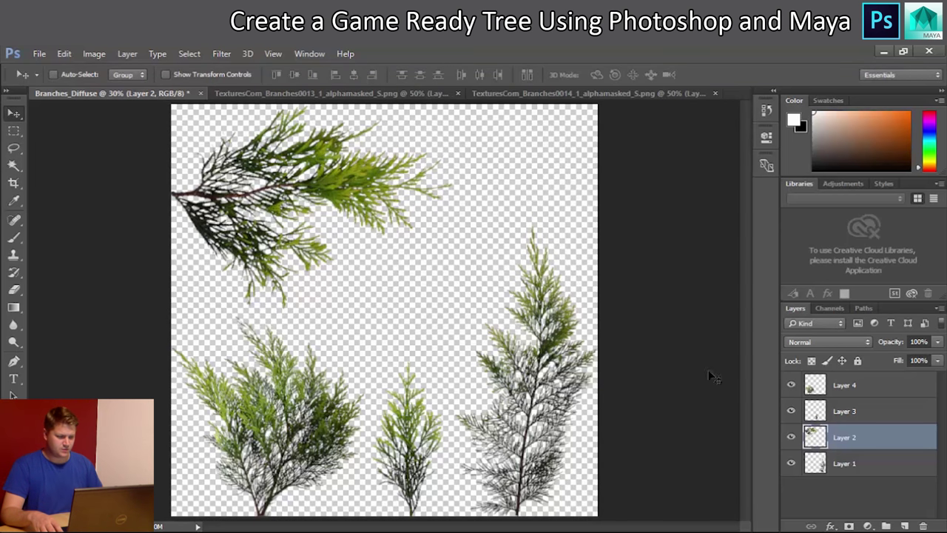
Step: Raise the small Layer 3 tree up toward the canvas centre
left_click(860, 413)
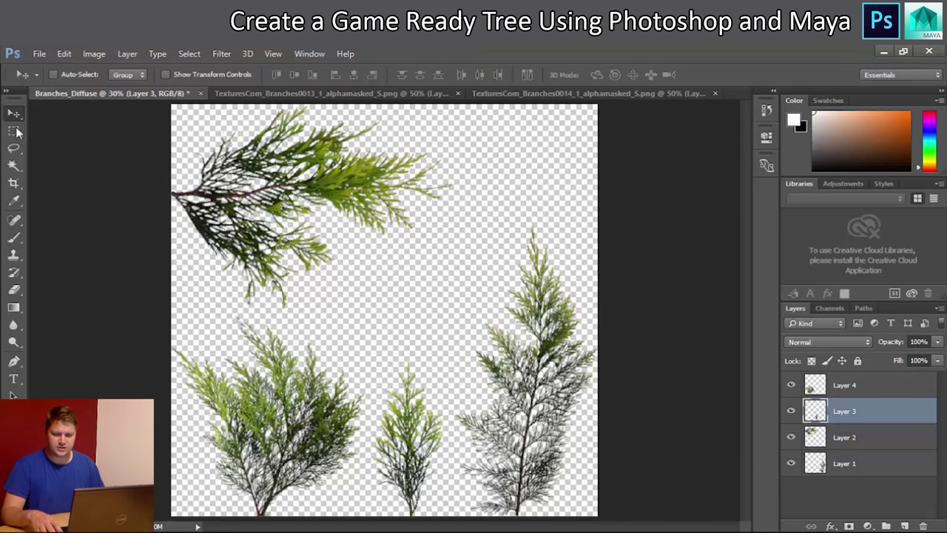
left_click_drag(407, 391, 400, 270)
mouse_move(393, 306)
left_mouse_down()
mouse_move(405, 319)
mouse_move(396, 325)
mouse_move(387, 314)
left_mouse_up()
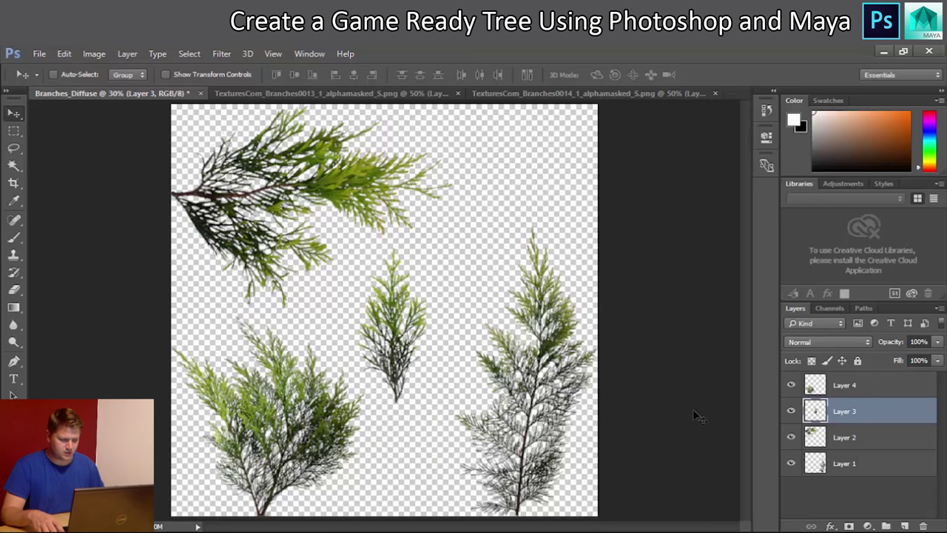
Step: Enlarge the right-hand tree on Layer 1 to about 118%, then select all four branch layers
left_click(858, 464)
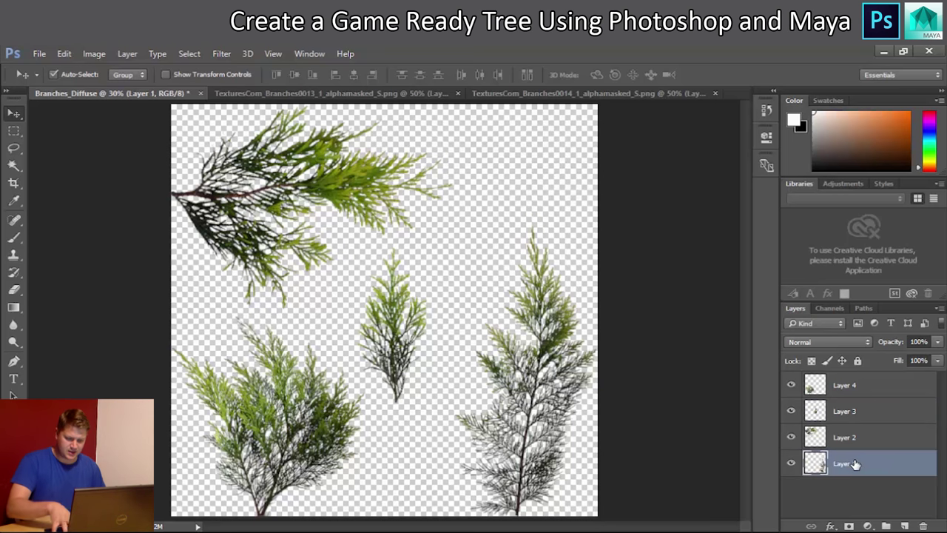
key("ctrl+t")
left_click_drag(443, 219, 409, 179)
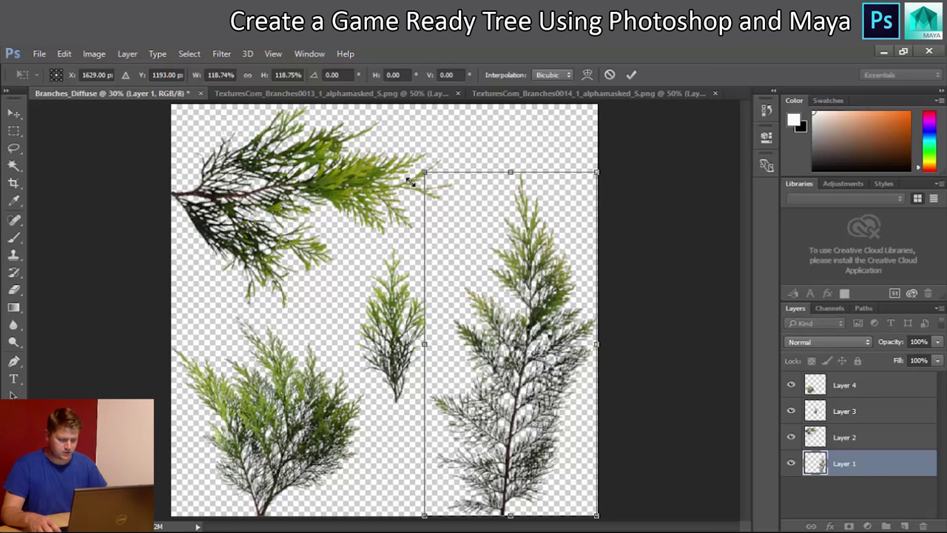
key("Return")
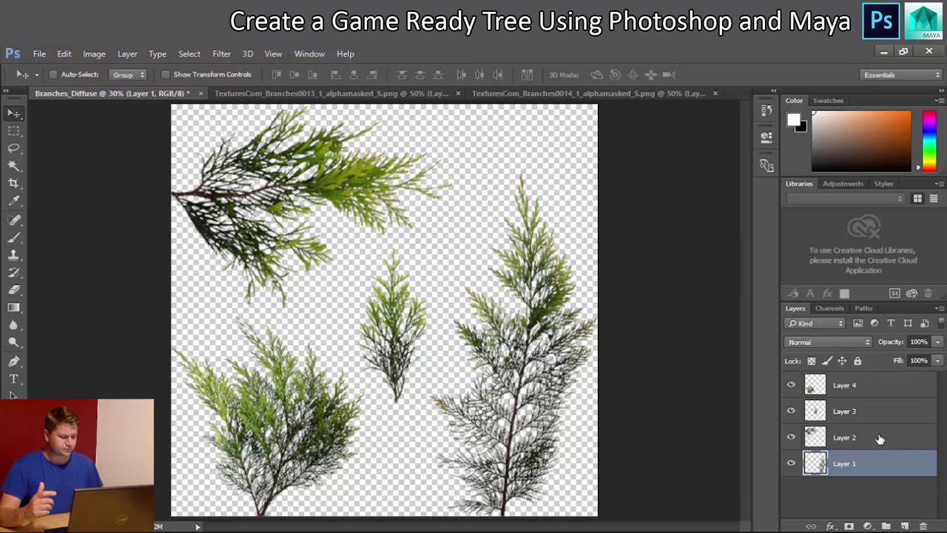
left_click(856, 393, "shift")
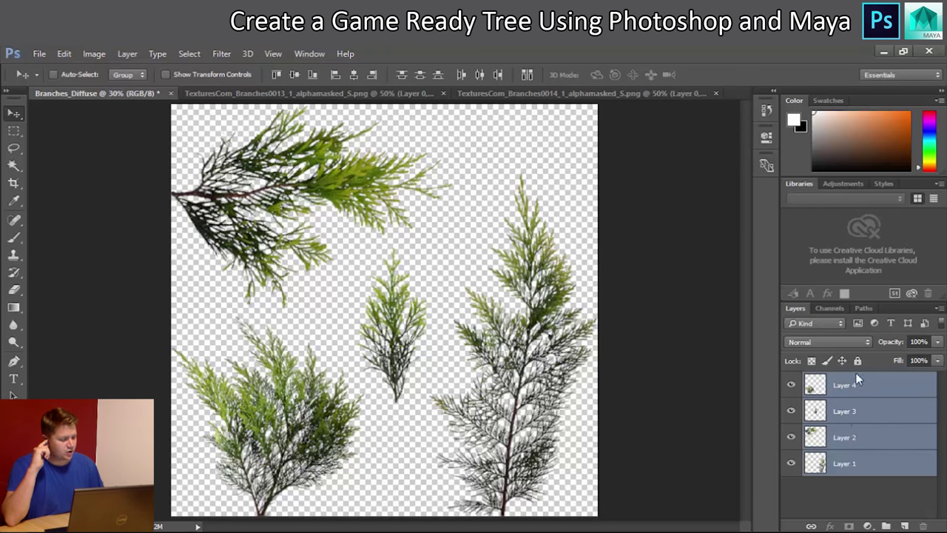
Step: Merge Layers 1–4 into a single layer and add a new empty layer named Alpha
right_click(858, 394)
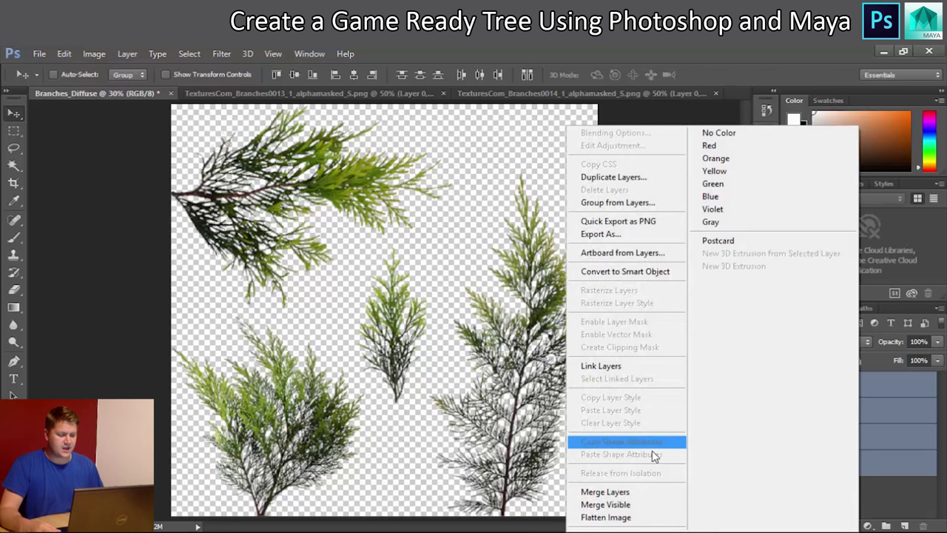
left_click(607, 491)
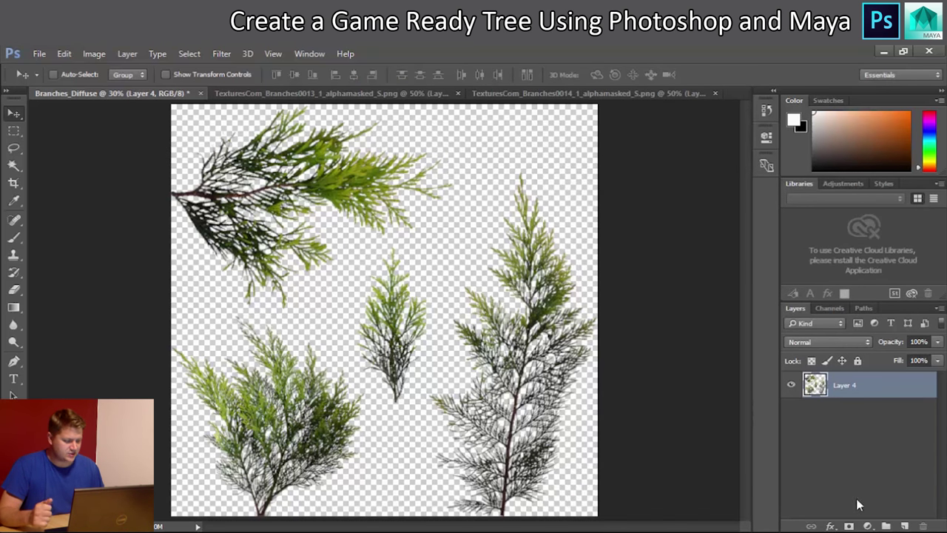
left_click(904, 526)
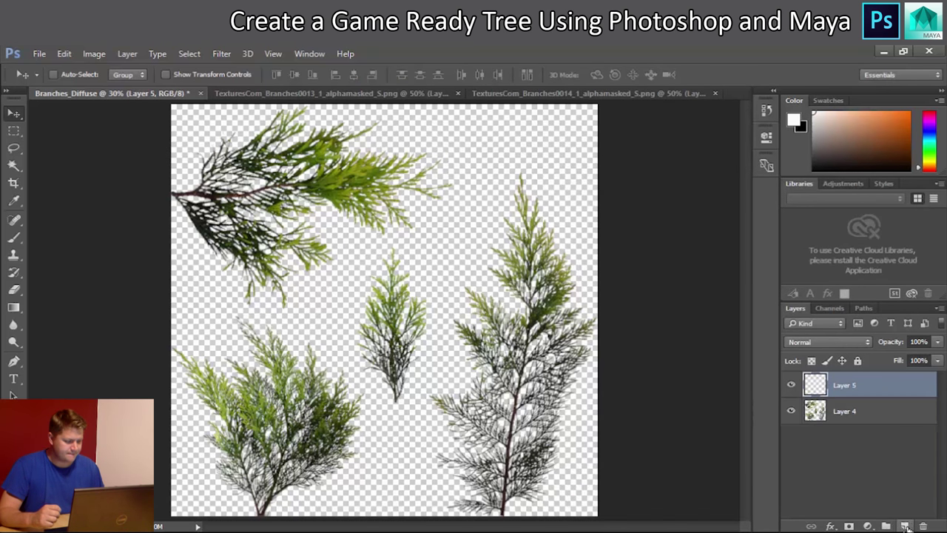
left_click(858, 414)
double_click(852, 385)
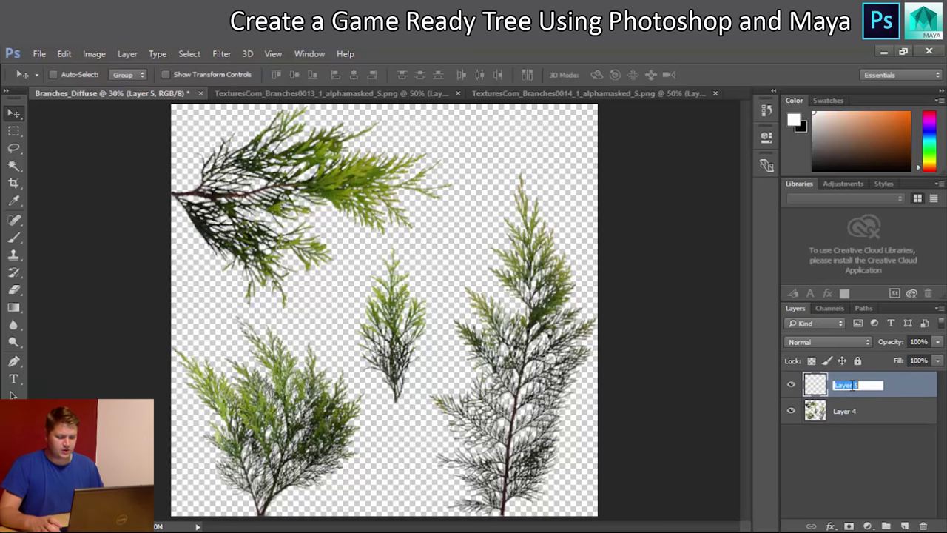
type("Alph")
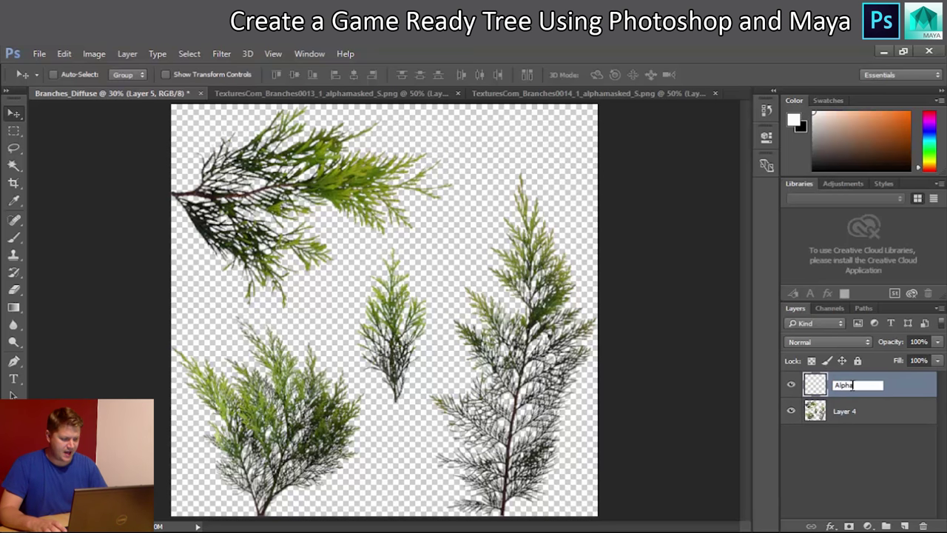
key("Return")
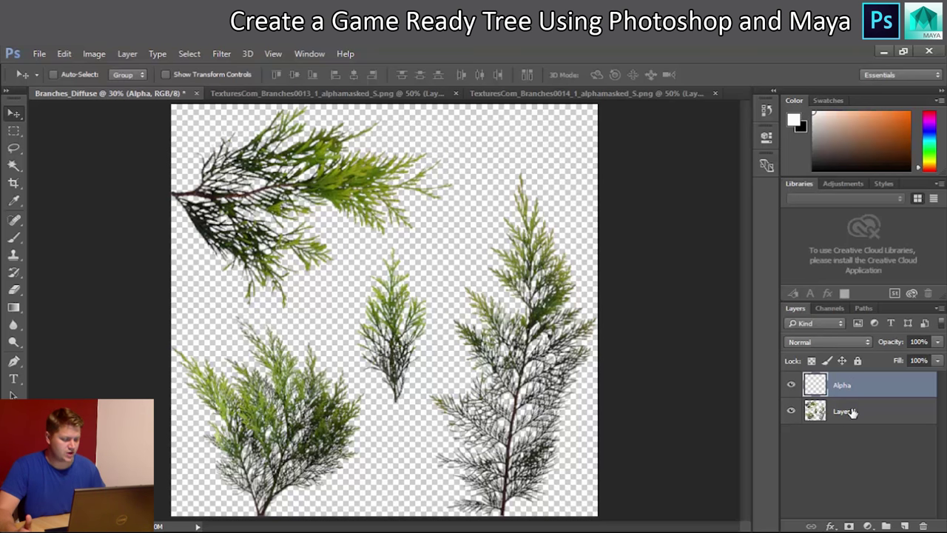
Step: Quick-select the foliage of all four branches on Layer 4, then make the Alpha layer active
left_click(847, 412)
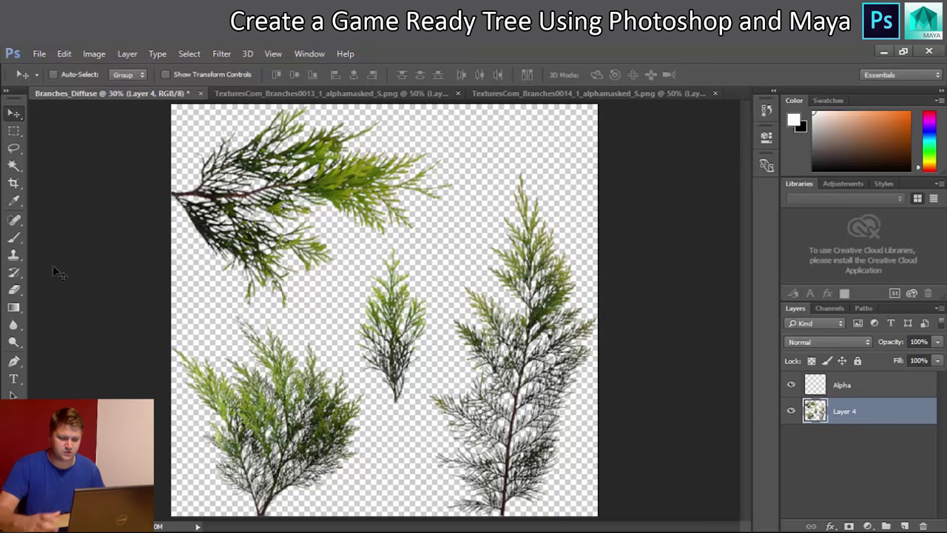
left_click(15, 174)
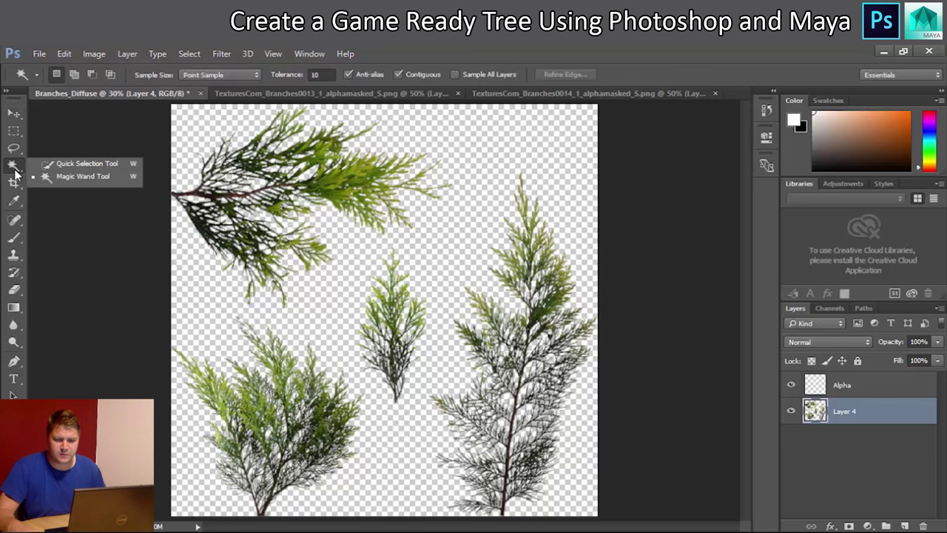
left_click(37, 165)
mouse_move(187, 125)
left_mouse_down()
mouse_move(175, 208)
mouse_move(262, 215)
mouse_move(338, 194)
mouse_move(338, 283)
mouse_move(390, 286)
mouse_move(405, 320)
mouse_move(640, 366)
mouse_move(586, 444)
mouse_move(340, 417)
mouse_move(244, 472)
mouse_move(257, 311)
mouse_move(370, 317)
mouse_move(307, 314)
mouse_move(414, 305)
mouse_move(358, 233)
mouse_move(448, 159)
mouse_move(437, 201)
left_mouse_up()
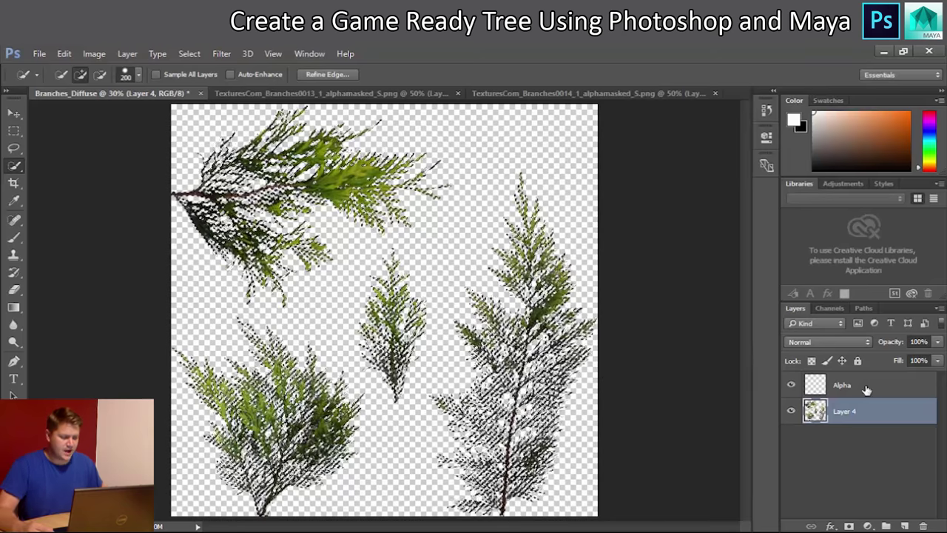
left_click(866, 388)
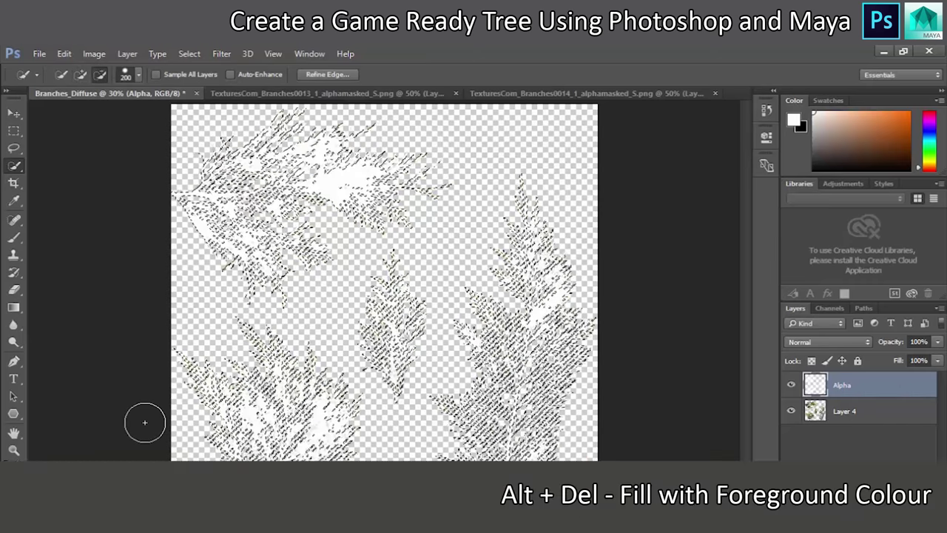
Step: Fill the branch selection white on the Alpha layer, invert it, fill the background black, and deselect
key("alt+Delete")
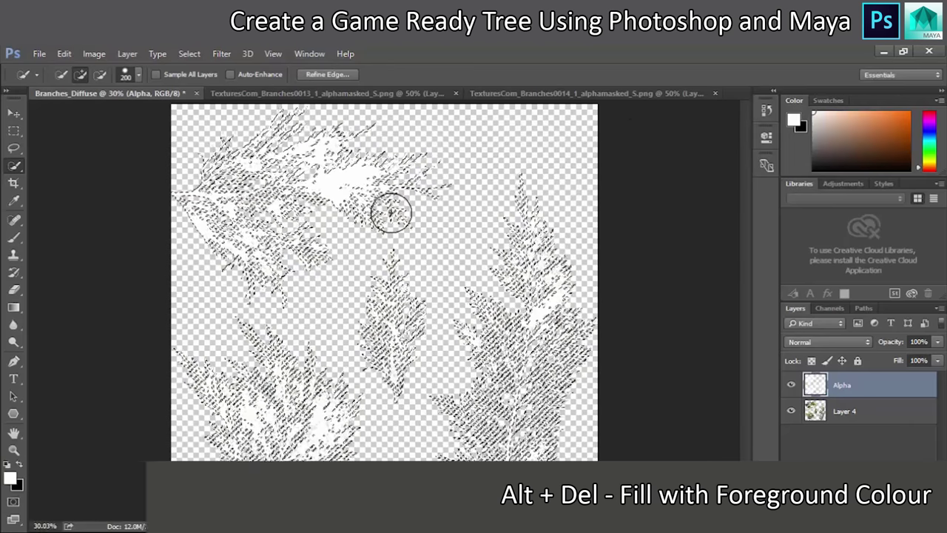
left_click(190, 54)
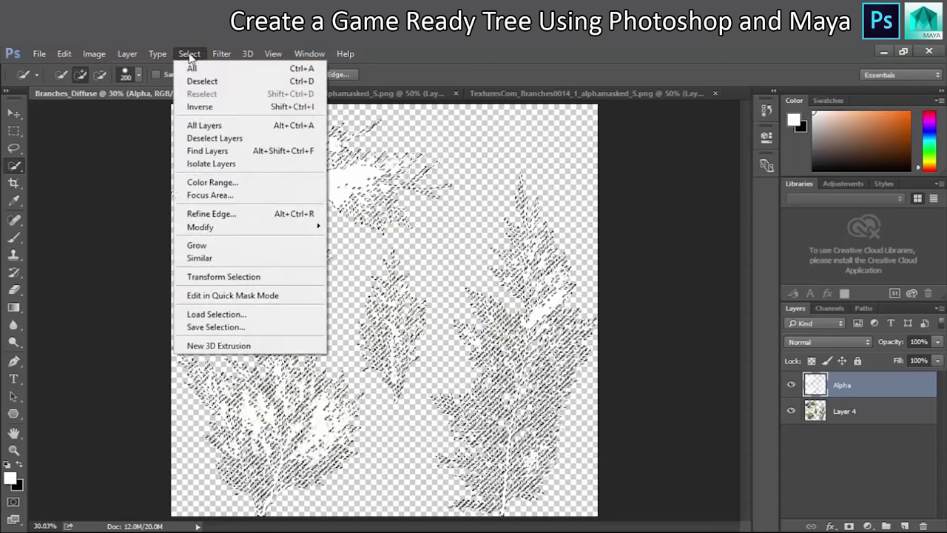
left_click(207, 108)
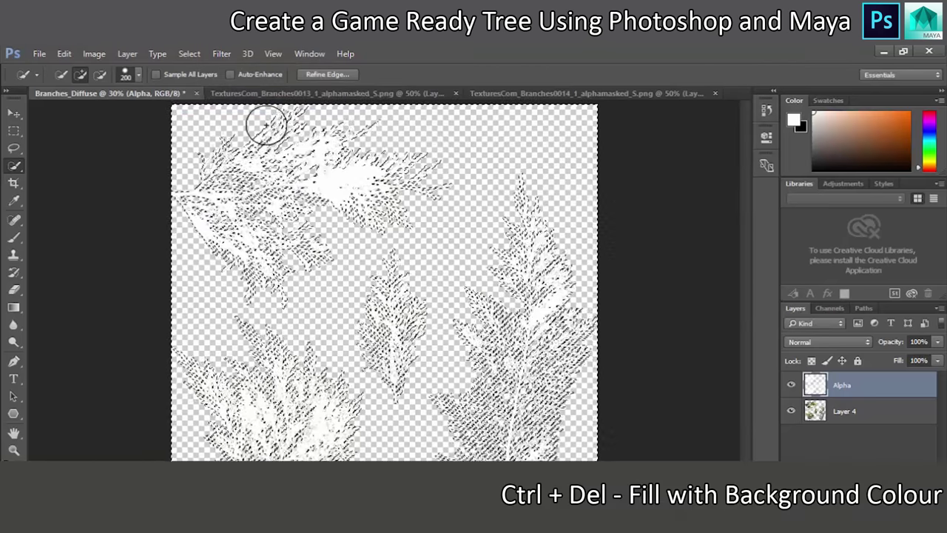
key("ctrl+Delete")
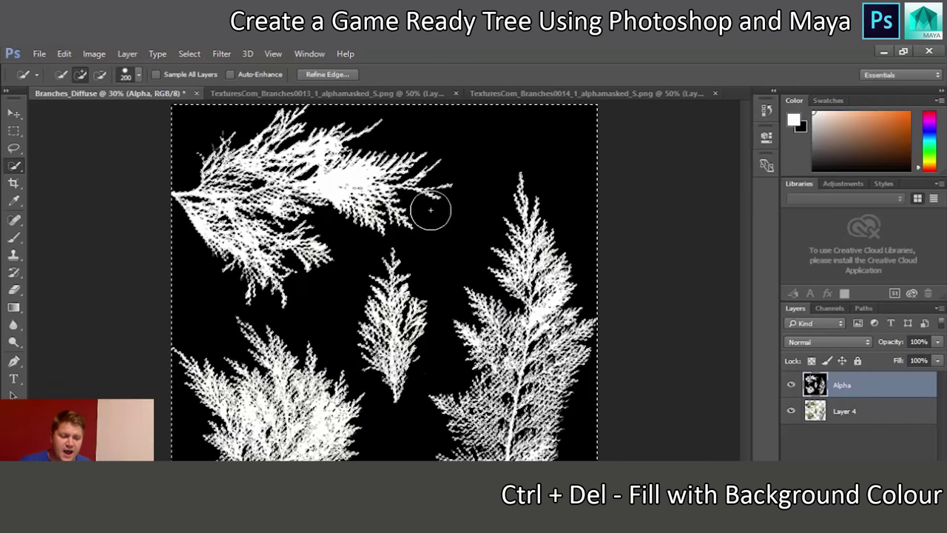
key("ctrl+d")
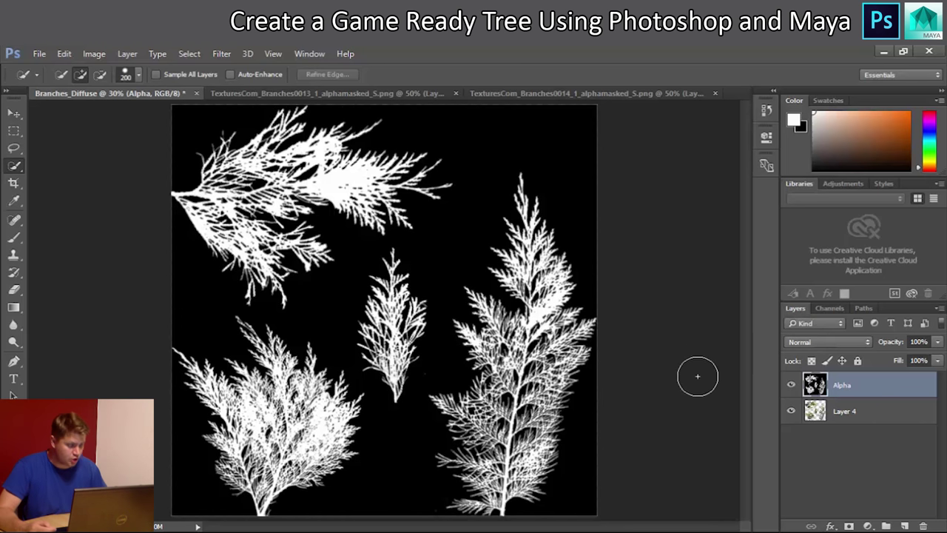
Step: Add a new Alpha 1 channel and select the entire Alpha layer for copying
left_click(829, 307)
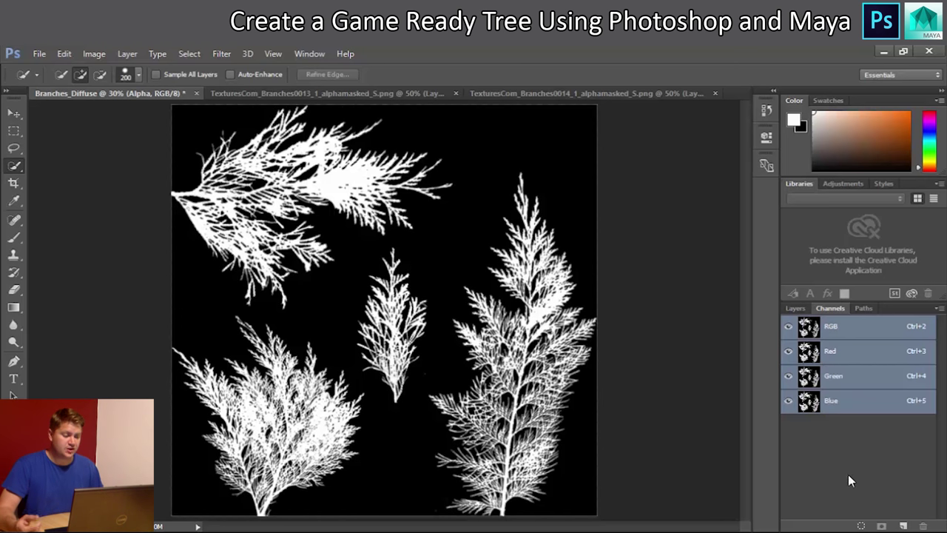
left_click(903, 526)
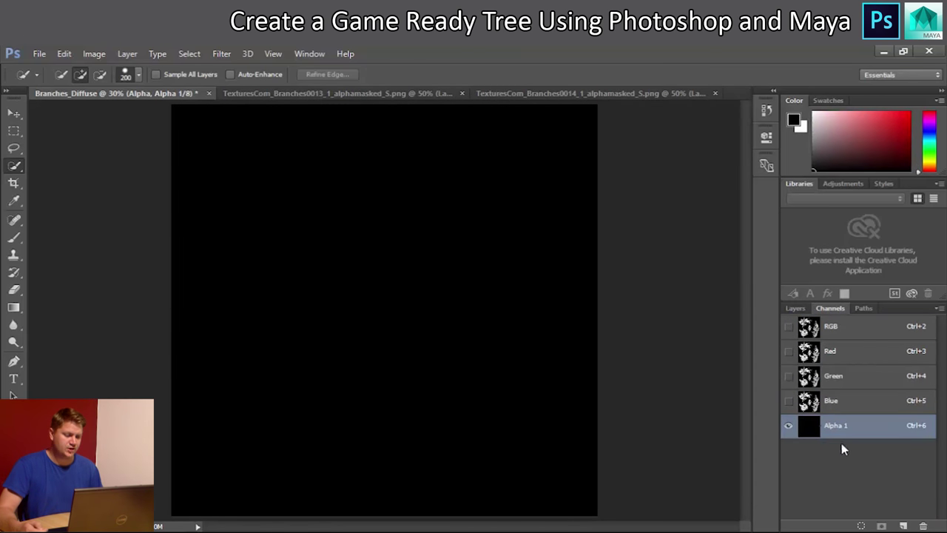
left_click(795, 308)
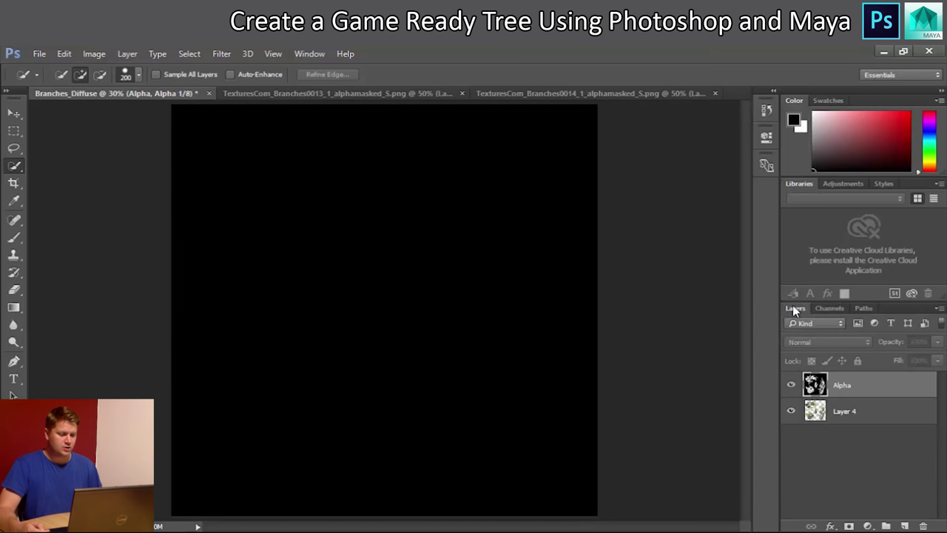
left_click(834, 391)
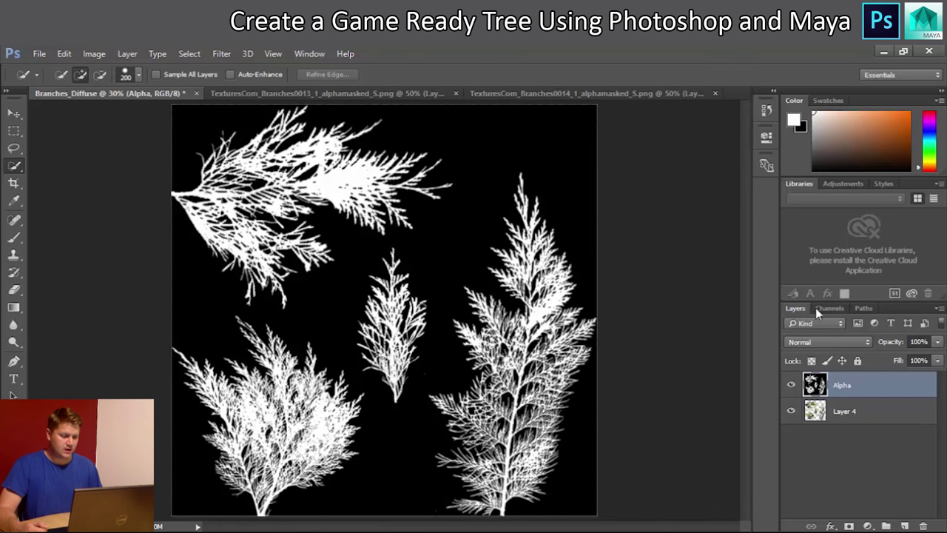
key("ctrl+a")
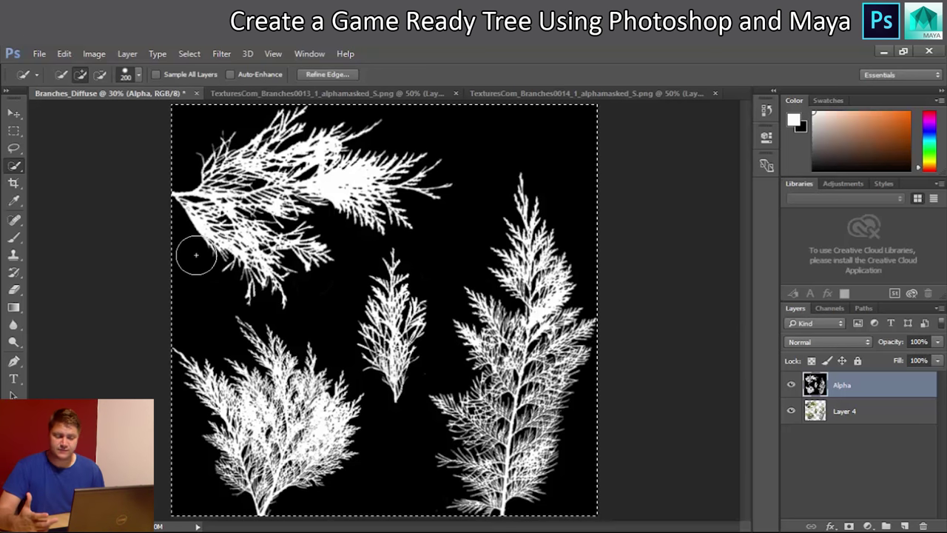
Step: Paste the white-on-black branch silhouettes into Alpha 1 and preview it over the RGB image
left_click(819, 308)
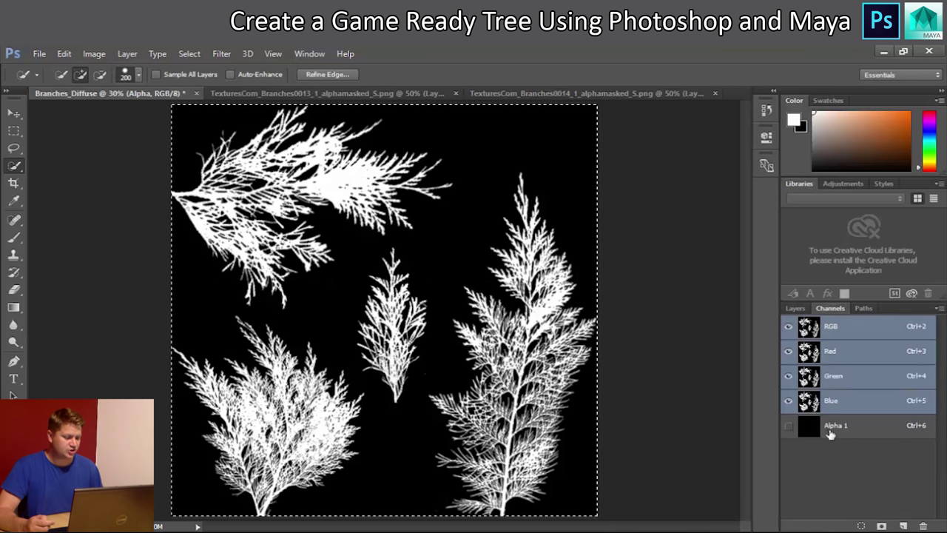
left_click(852, 432)
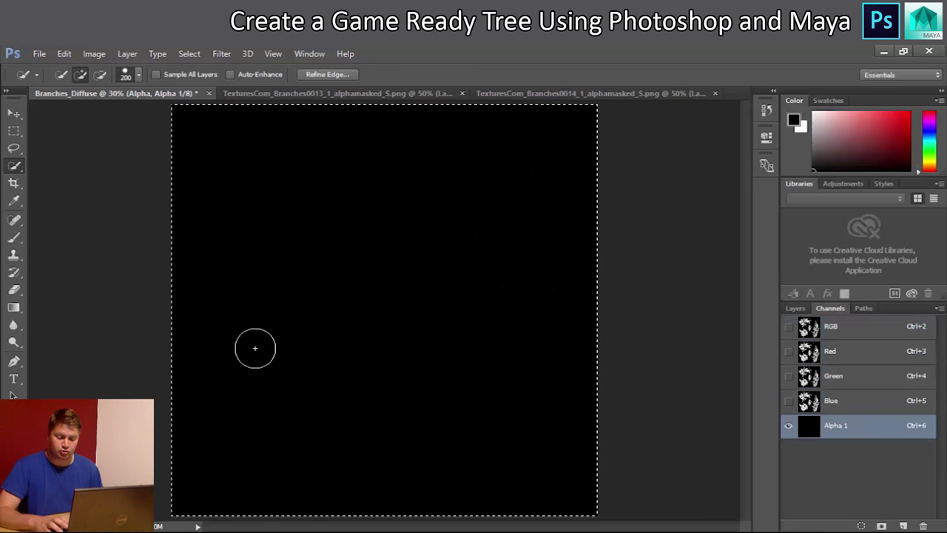
key("ctrl+v")
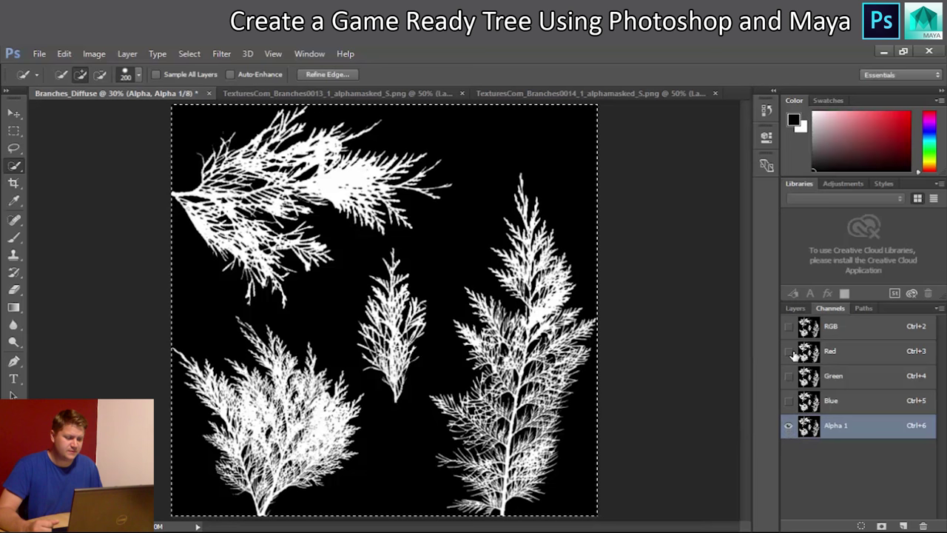
left_click(788, 327)
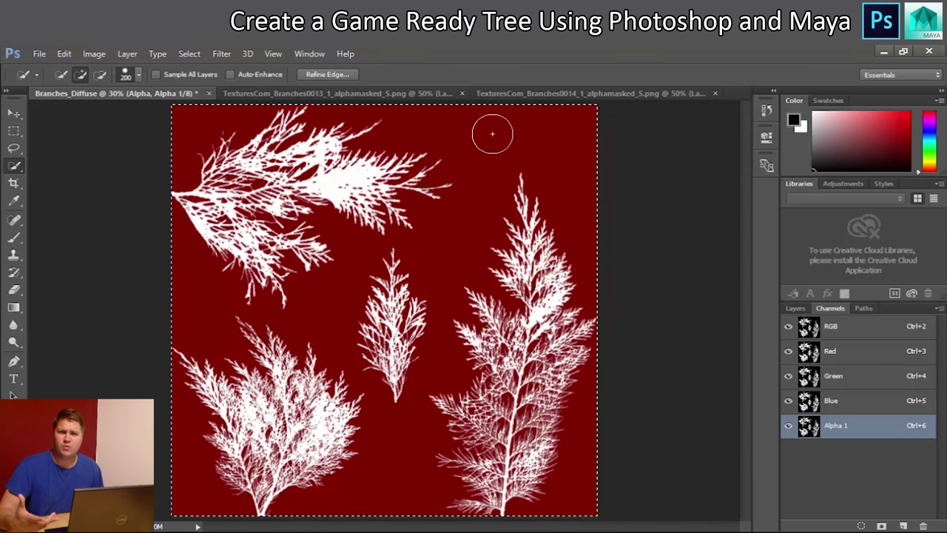
left_click(790, 423)
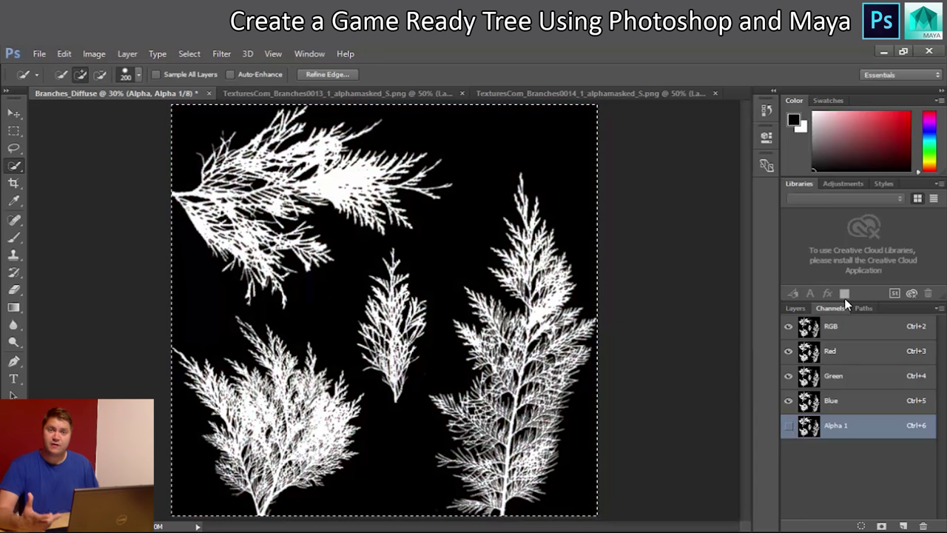
left_click(790, 310)
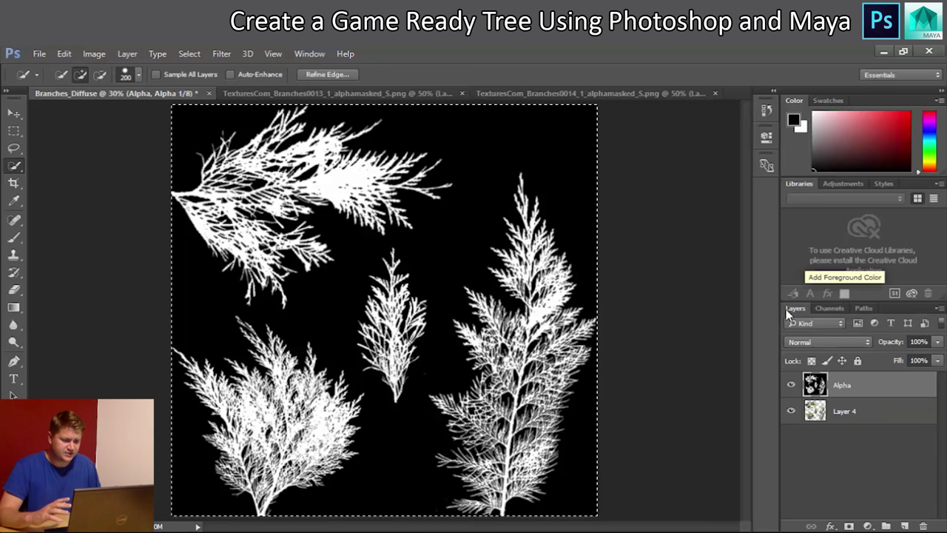
Step: Delete the Alpha layer and add a new Layer 5 beneath Layer 4
left_click_drag(852, 386, 922, 525)
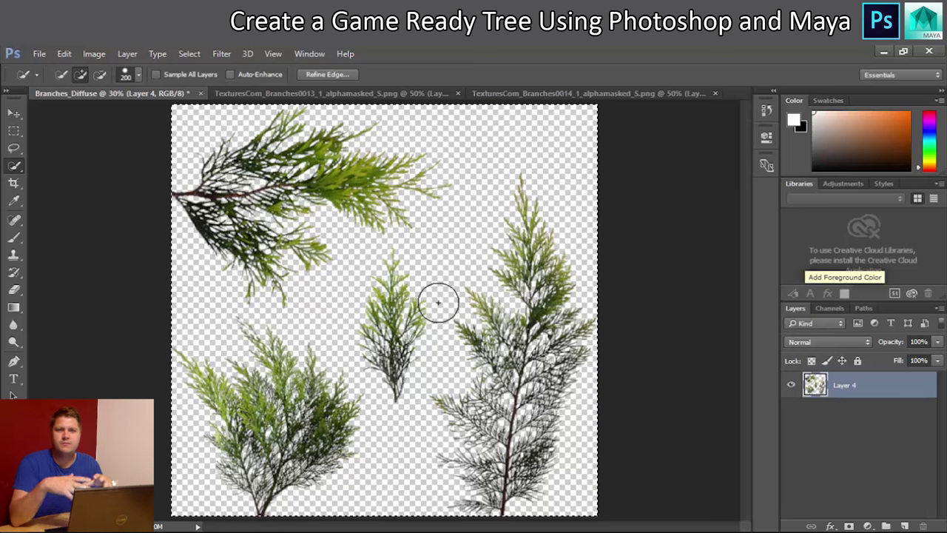
left_click(904, 526)
left_click_drag(853, 387, 845, 419)
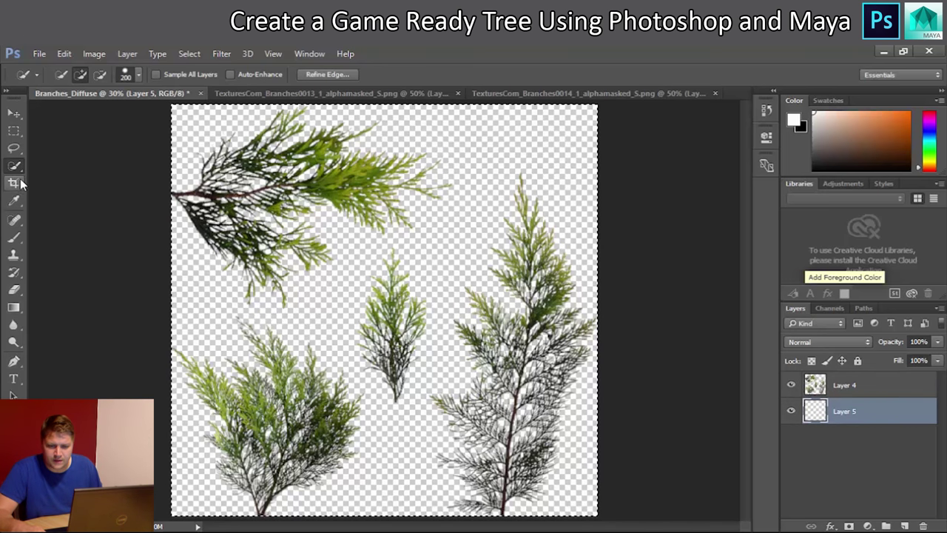
Step: Fill Layer 5 with an olive green sampled from the top branch
left_click(14, 201)
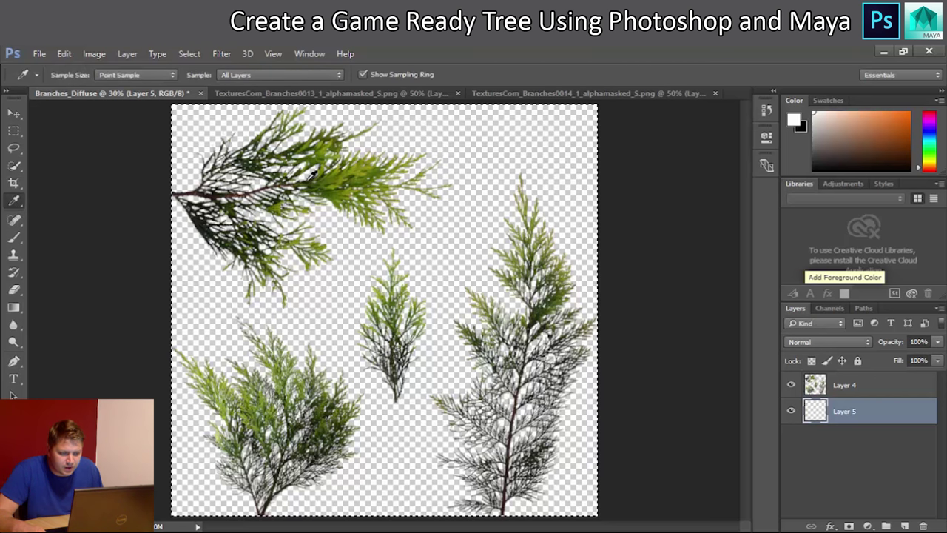
left_click(325, 175)
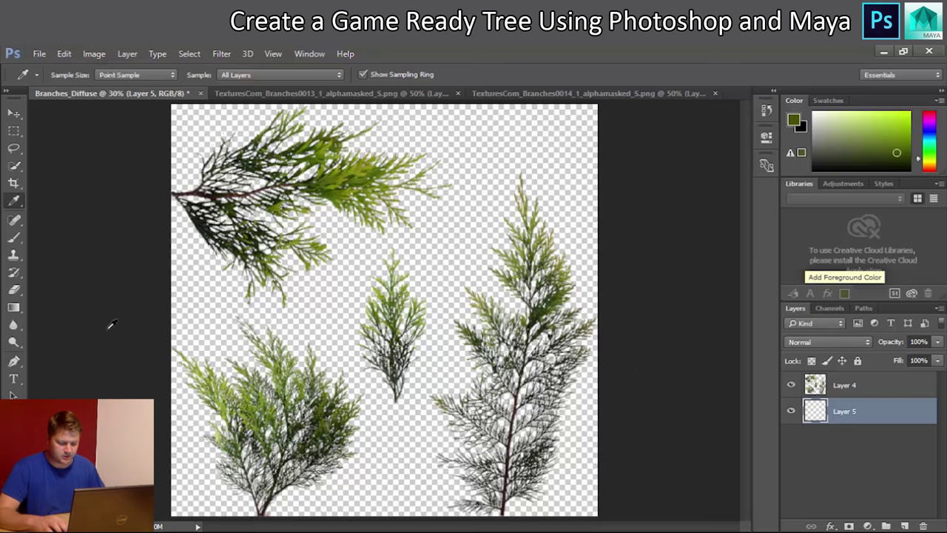
key("alt+BackSpace")
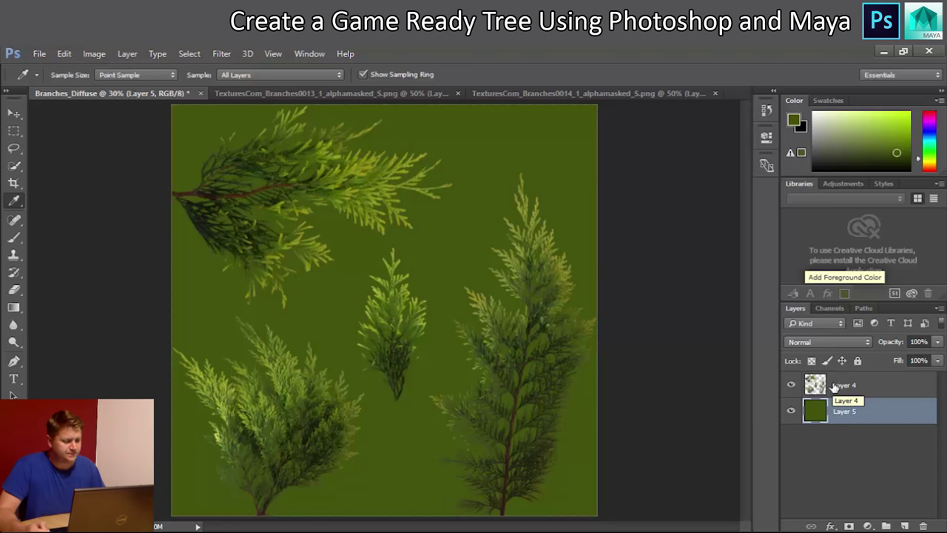
Step: Duplicate Layer 4 twice and stack Layer 4 copy and Layer 4 copy 2 beneath it, above Layer 5
left_click_drag(853, 386, 907, 521)
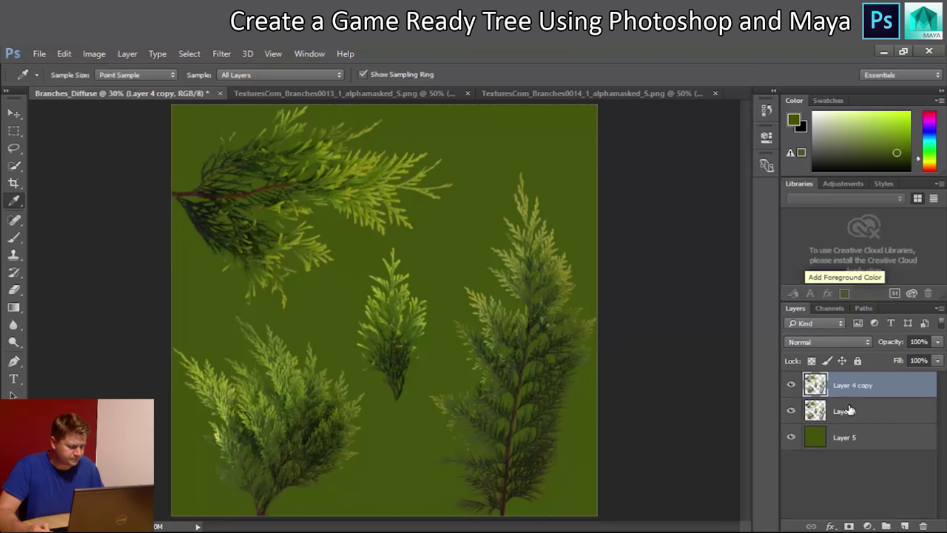
left_click_drag(855, 387, 901, 524)
left_click_drag(860, 421, 863, 444)
left_click_drag(864, 386, 864, 447)
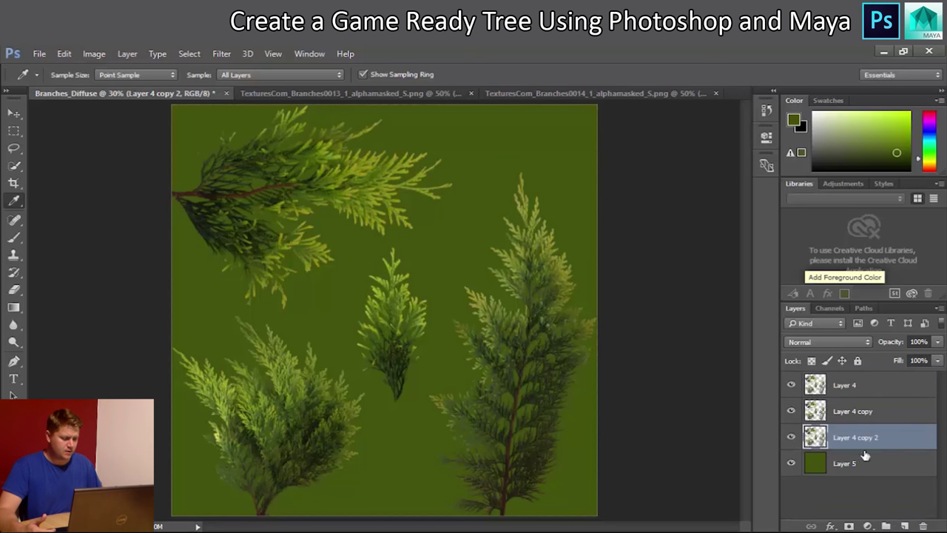
left_click(853, 413)
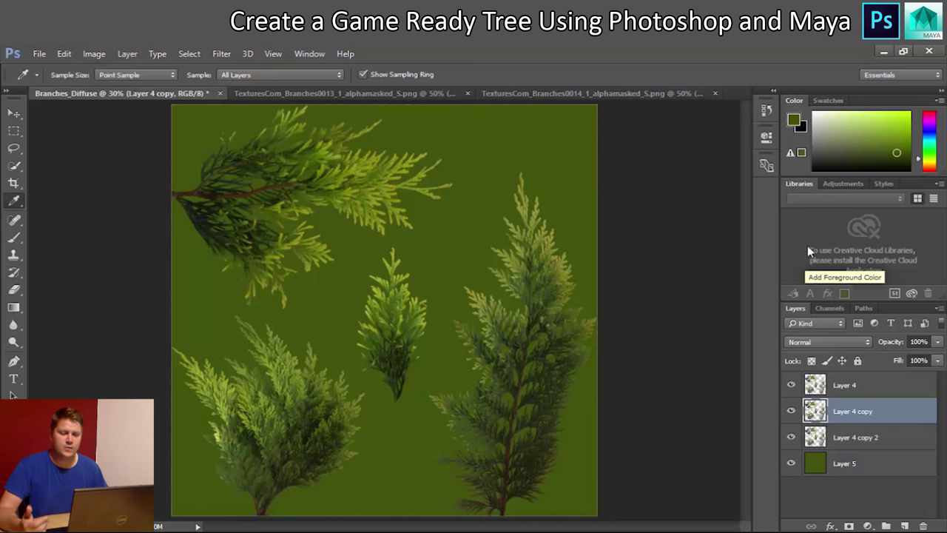
Step: Apply a 7.4-pixel Gaussian Blur to Layer 4 copy, then select Layer 4 copy 2
left_click(228, 55)
left_click(206, 44)
left_click(194, 53)
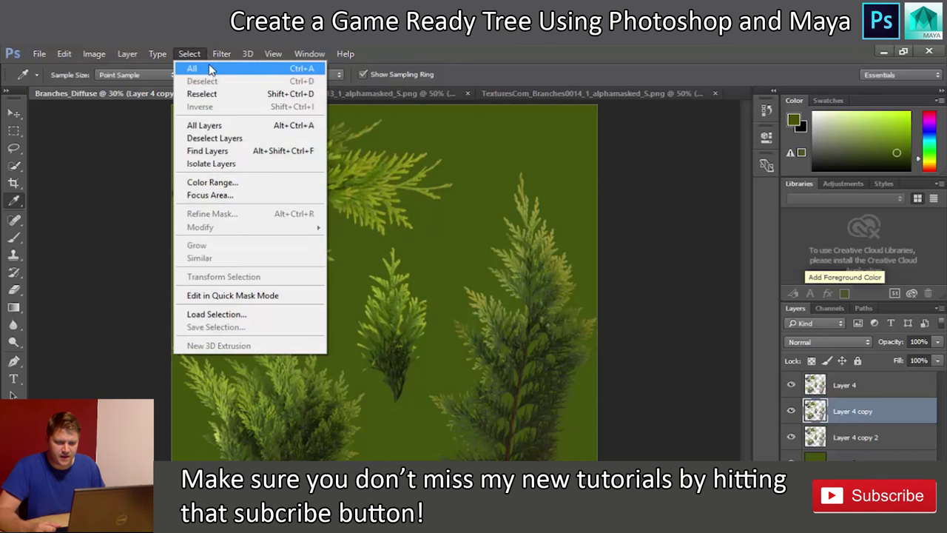
mouse_move(221, 54)
mouse_move(281, 207)
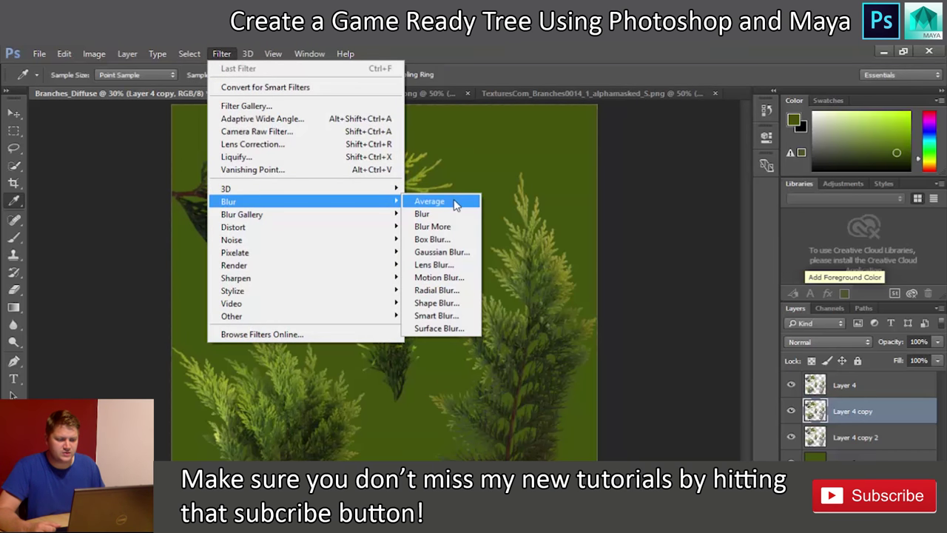
left_click(444, 253)
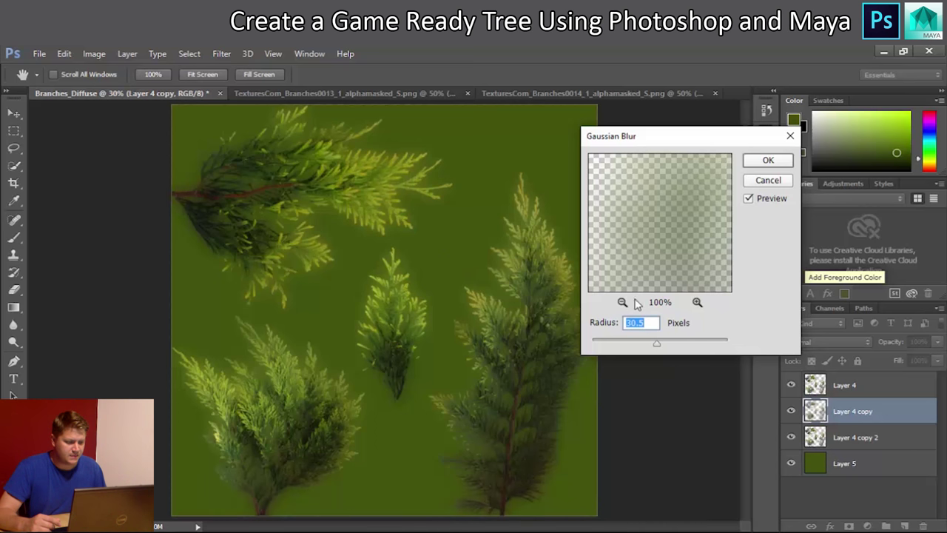
left_click(622, 302)
left_click_drag(655, 348, 642, 345)
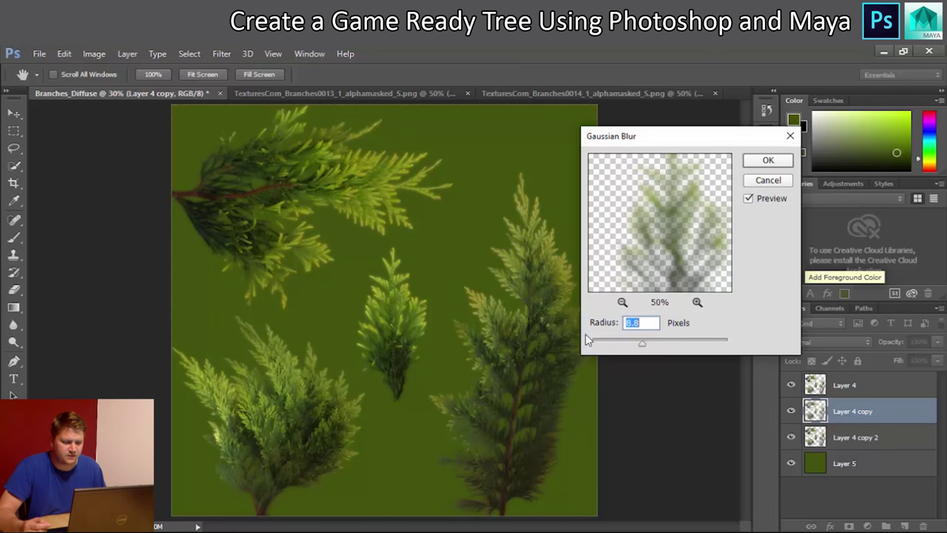
left_click_drag(643, 347, 637, 348)
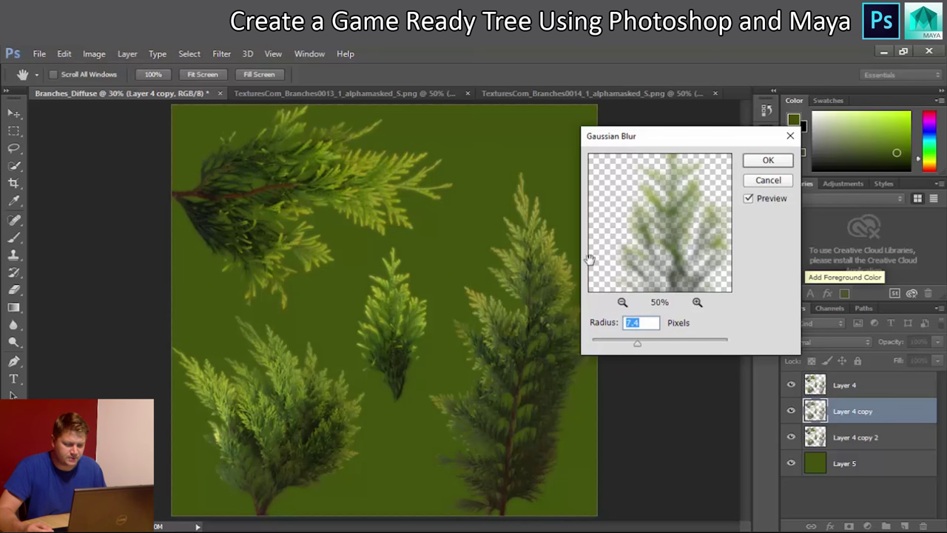
left_click(748, 198)
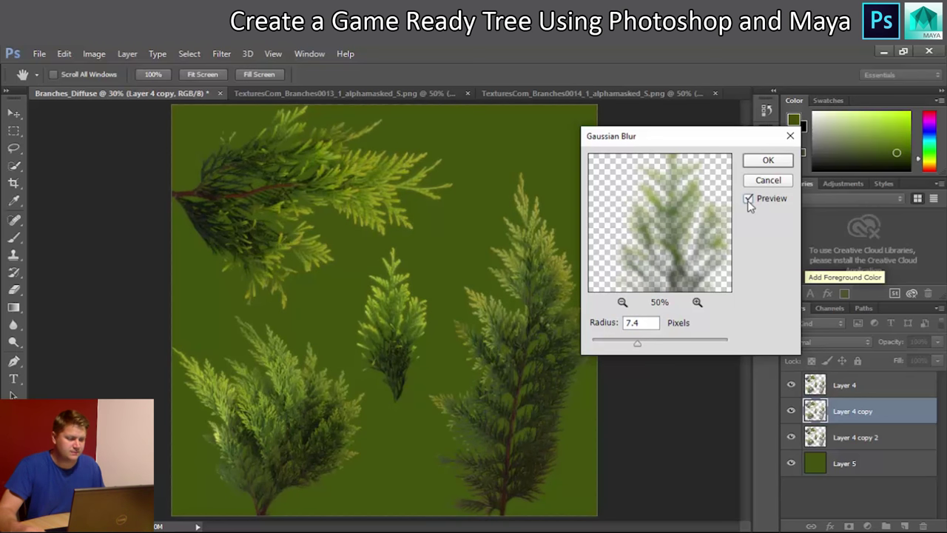
left_click(768, 160)
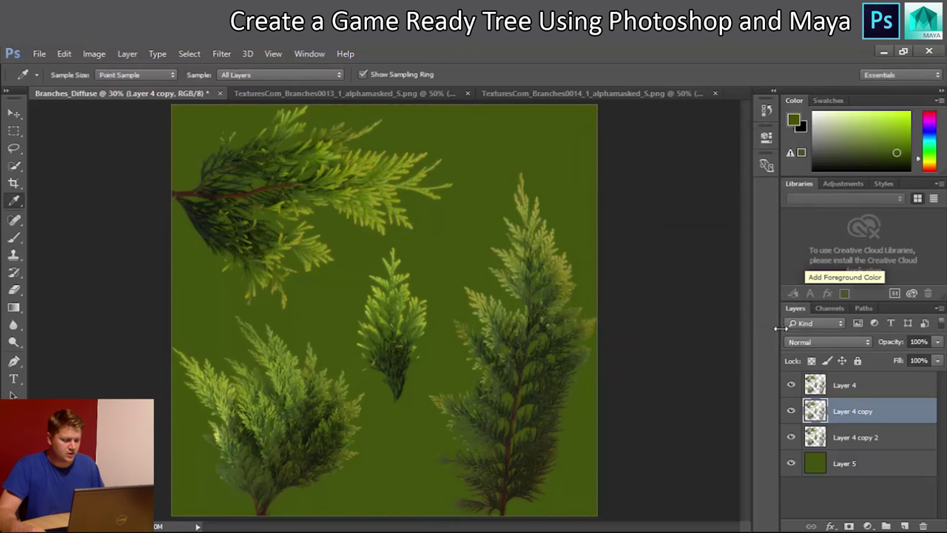
left_click(860, 440)
left_click(230, 54)
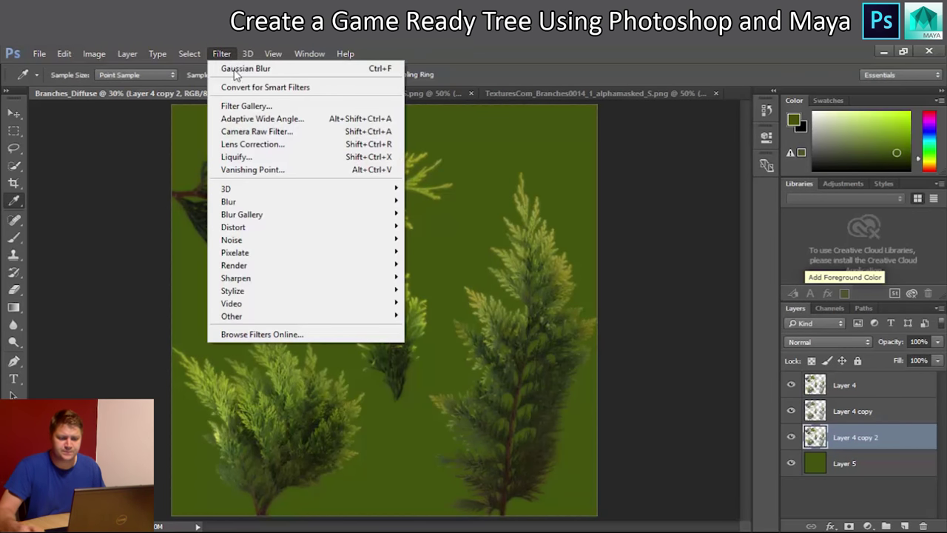
Step: Gaussian-blur Layer 4 copy 2, trying a 9.0 radius before settling on 6.8 pixels
mouse_move(288, 208)
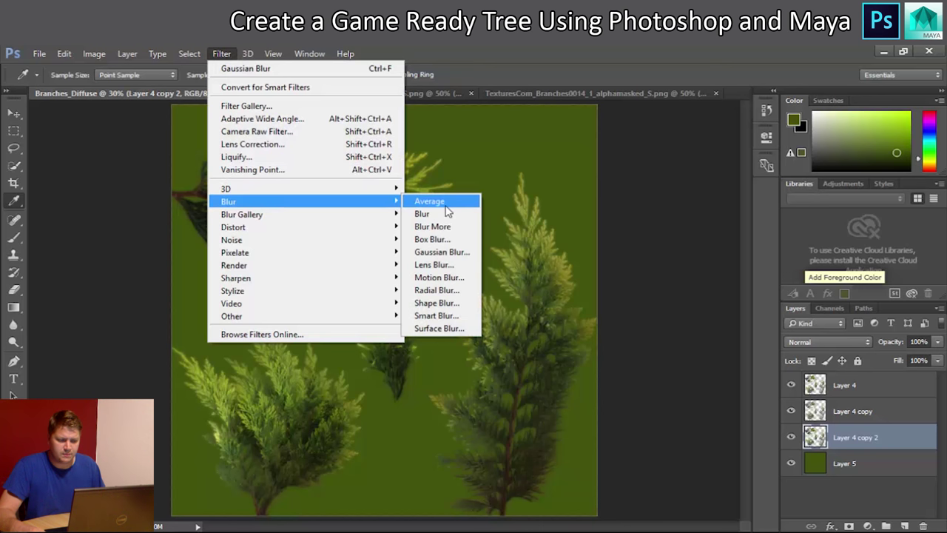
left_click(442, 252)
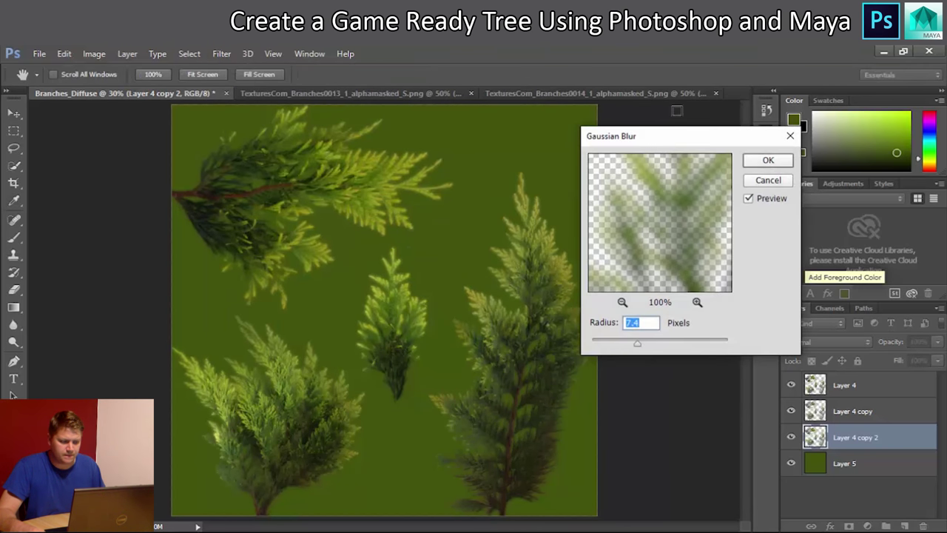
left_click_drag(677, 137, 690, 185)
left_click(761, 246)
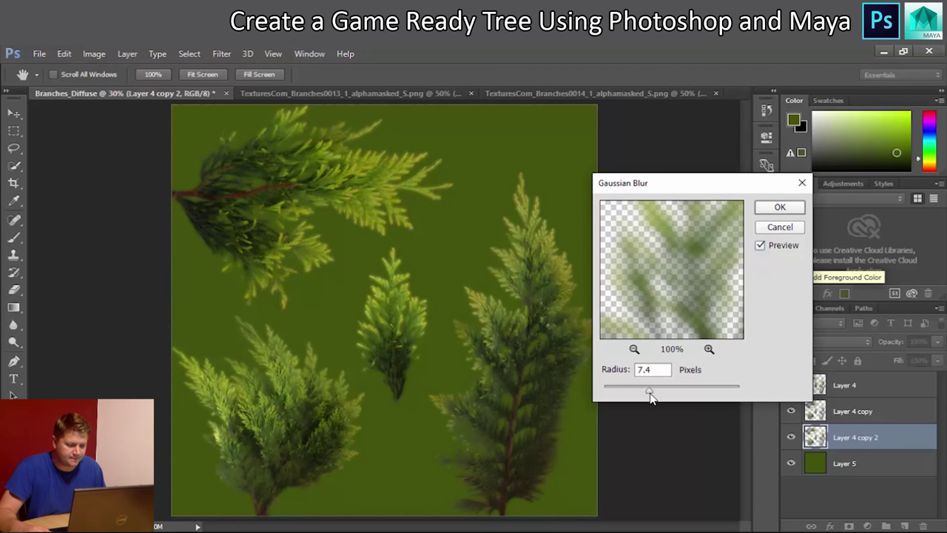
left_click_drag(650, 396, 655, 394)
left_click(760, 247)
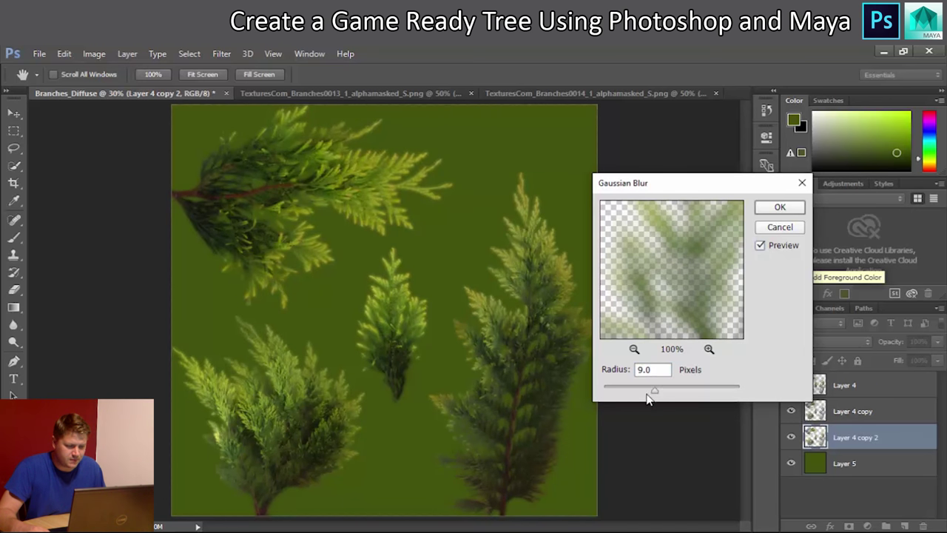
left_click_drag(648, 394, 647, 393)
left_click(759, 247)
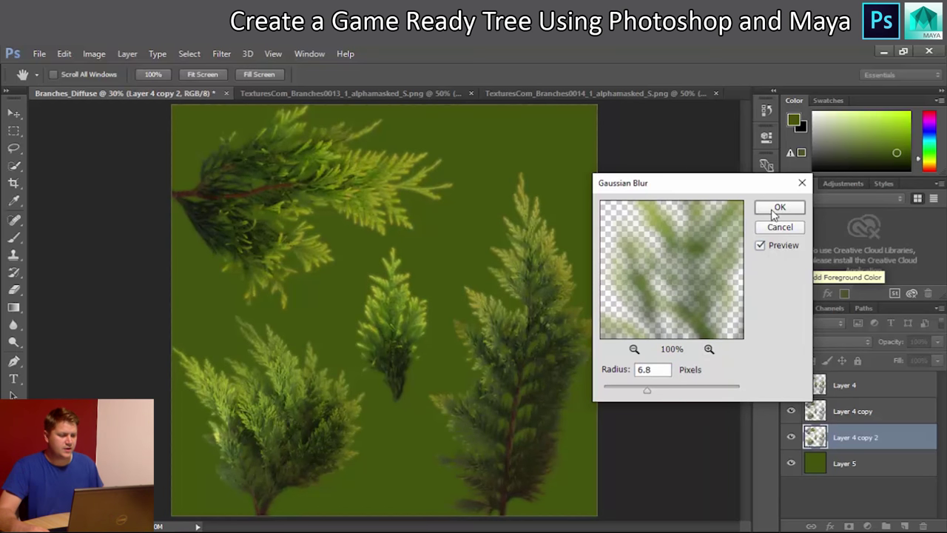
left_click(771, 209)
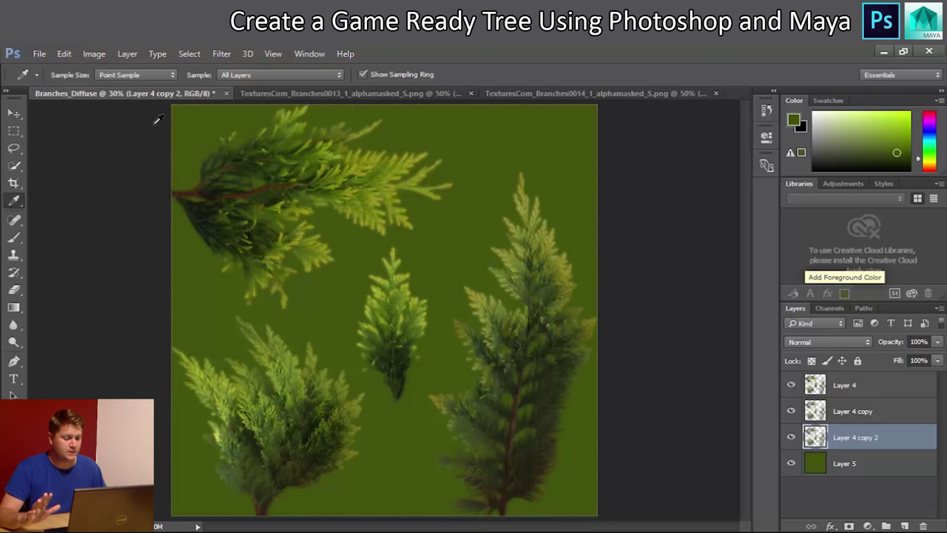
left_click(33, 53)
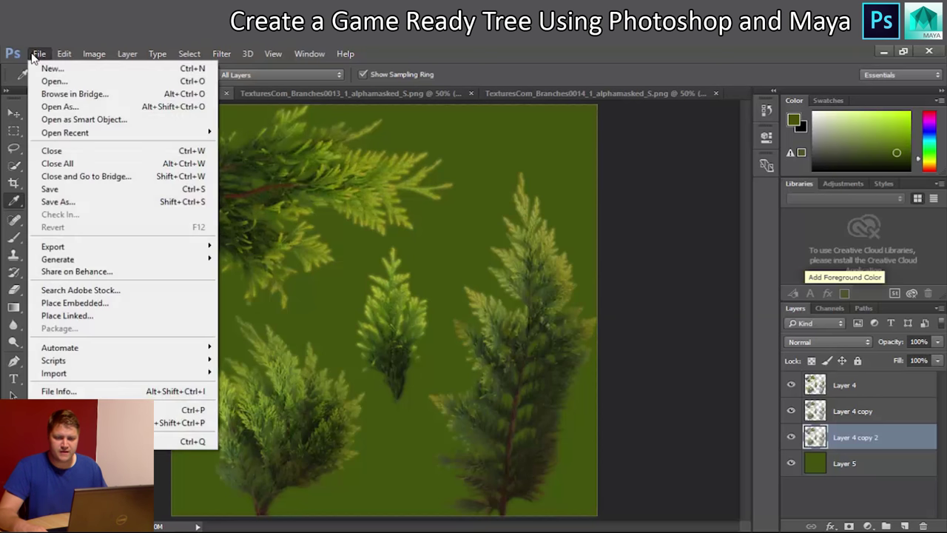
Step: Save the texture as Branches_Master.psd, accepting the Photoshop format options
left_click(88, 202)
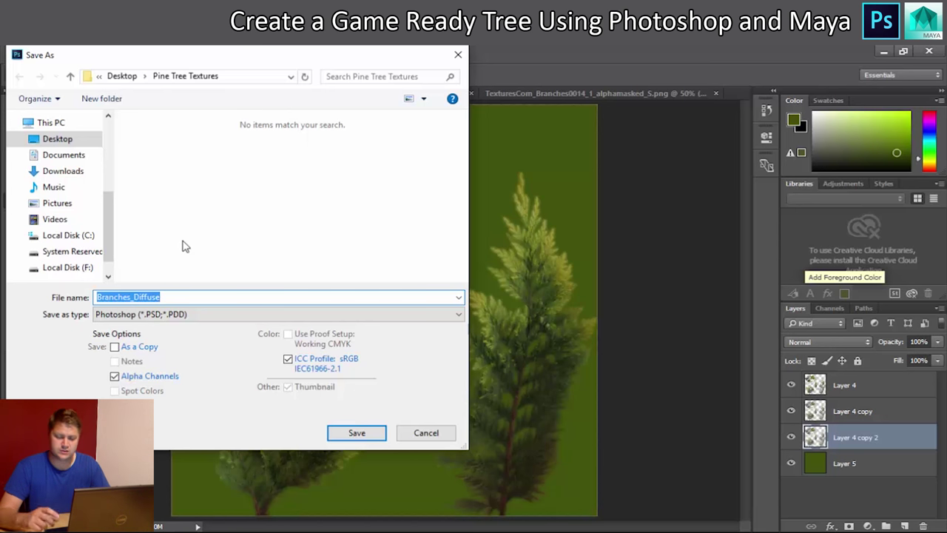
type("Bra")
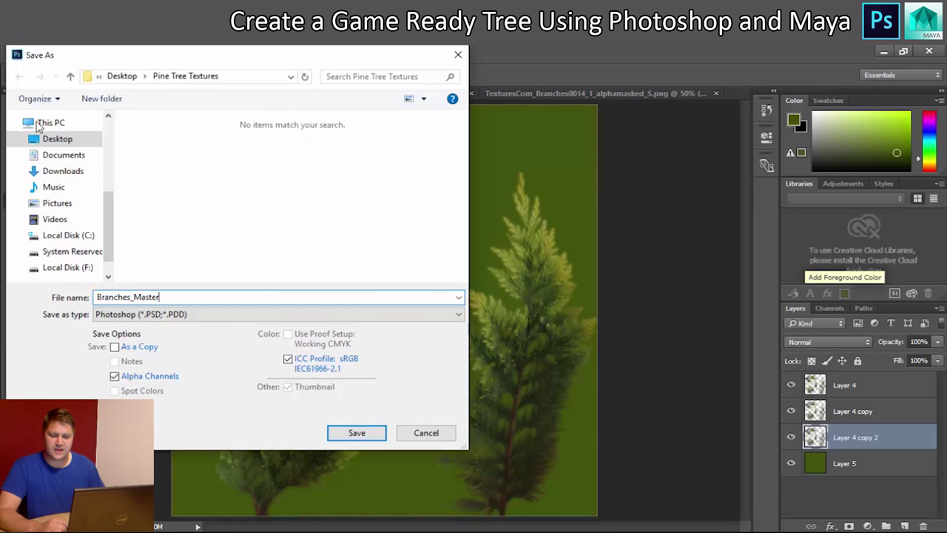
left_click(356, 437)
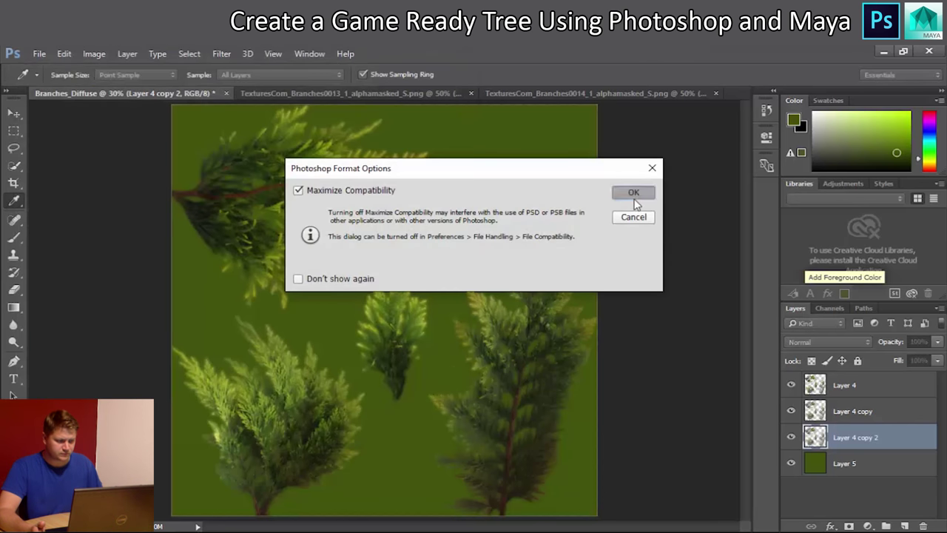
left_click(634, 194)
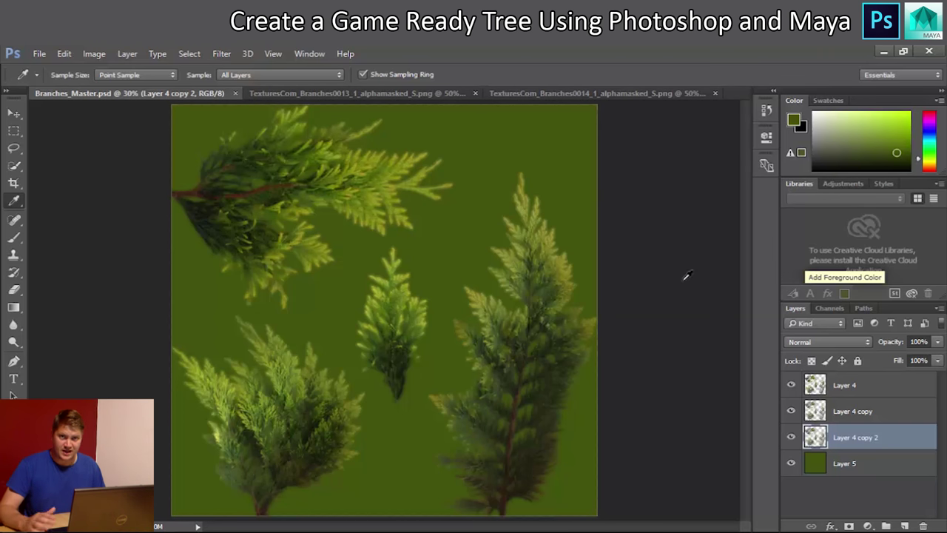
Step: Start saving a copy of the texture with Targa as the file type
left_click(40, 53)
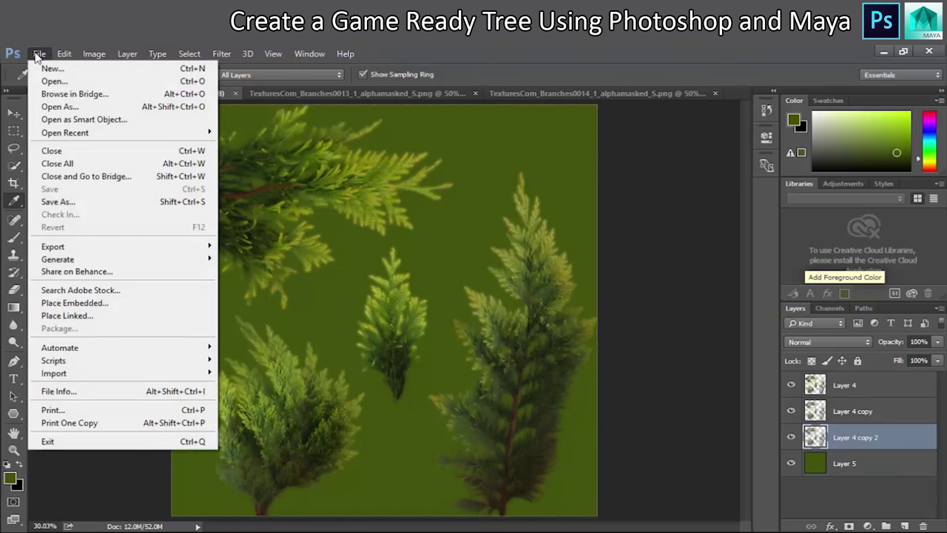
left_click(68, 202)
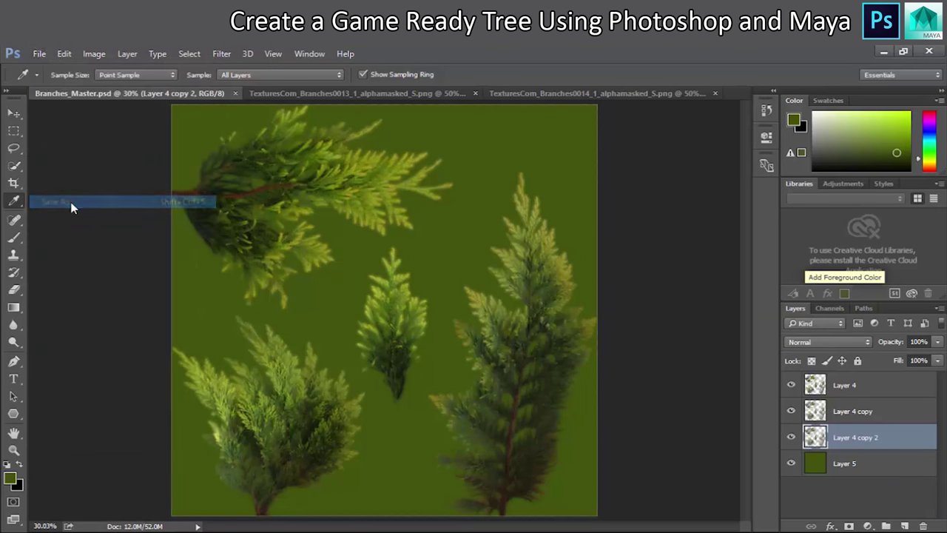
left_click(176, 315)
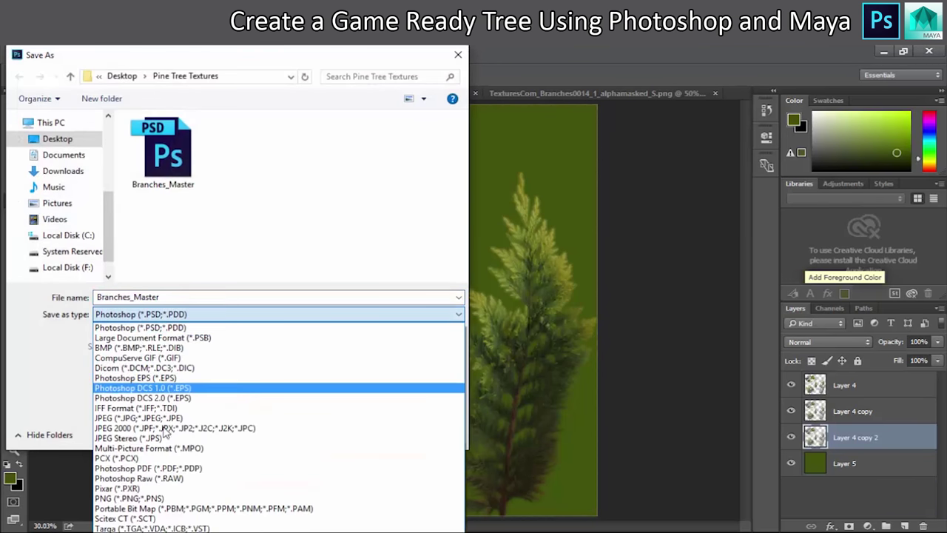
left_click(170, 528)
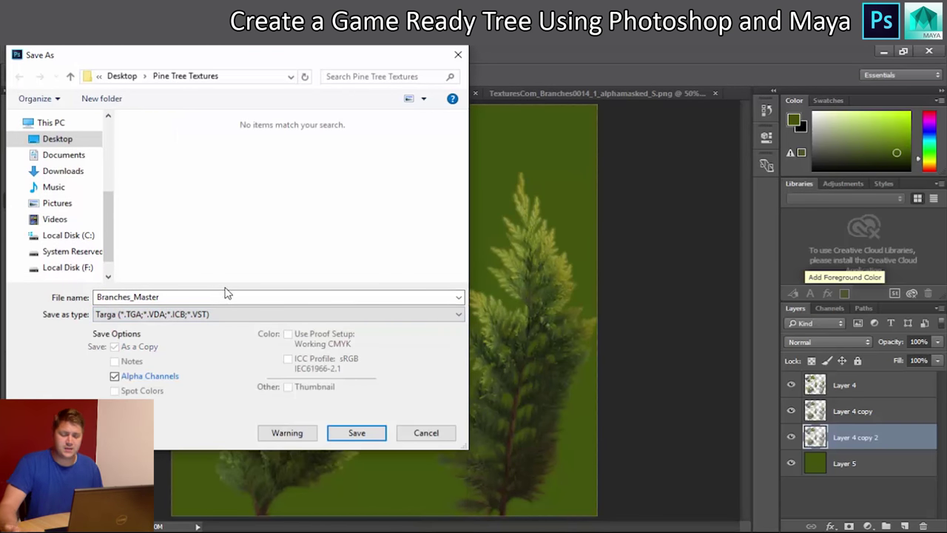
Step: Name the copy Branches_Diffuse and save it as a 32 bits/pixel Targa
double_click(169, 296)
left_click(168, 296)
key("BackSpace")
key("BackSpace")
key("BackSpace")
key("BackSpace")
key("BackSpace")
key("BackSpace")
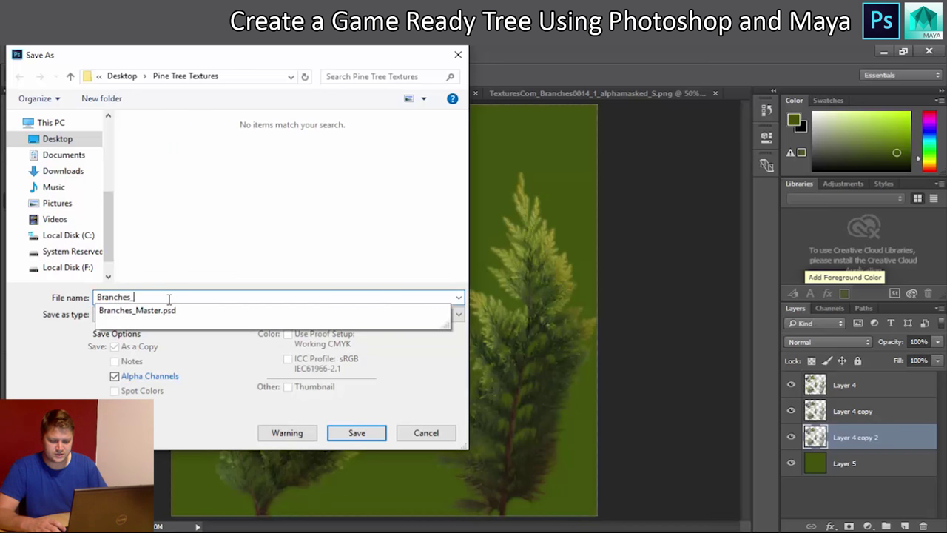
type("Diffuse")
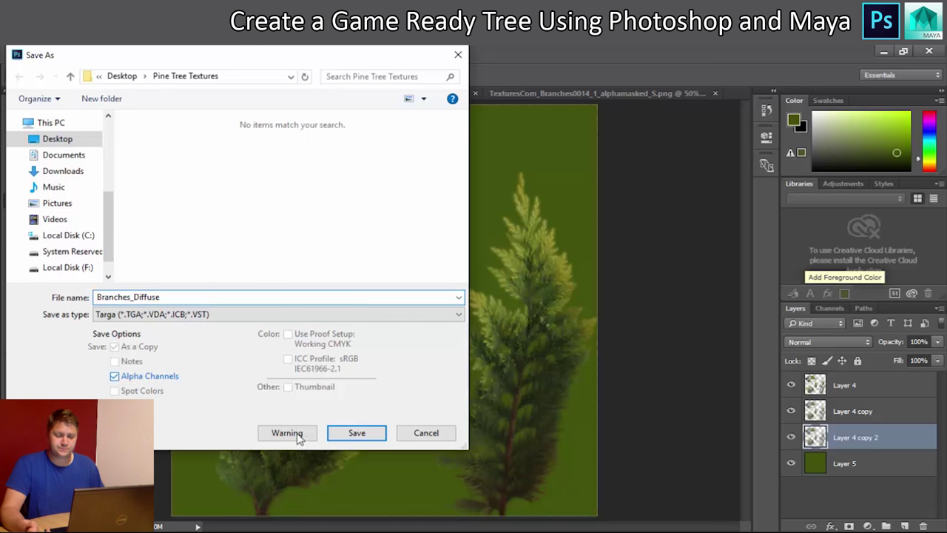
left_click(355, 435)
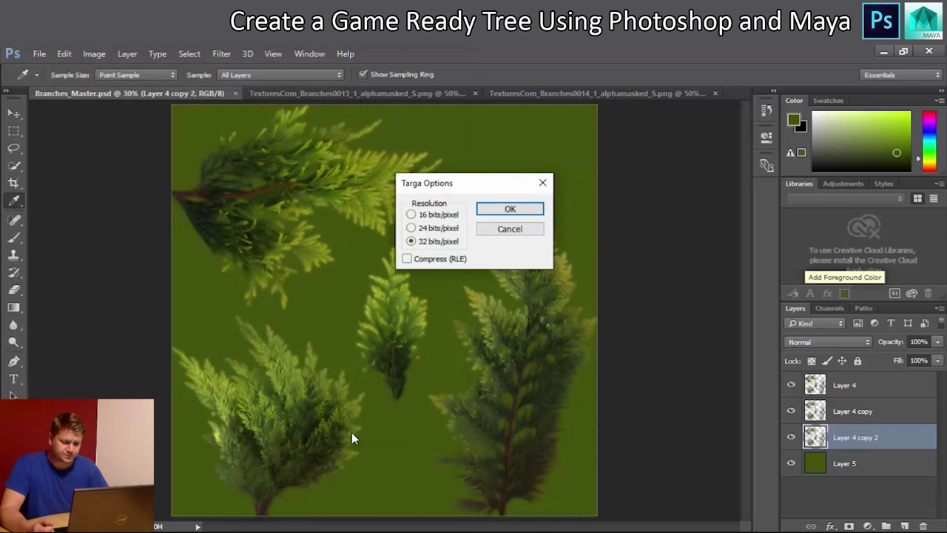
left_click_drag(461, 190, 392, 203)
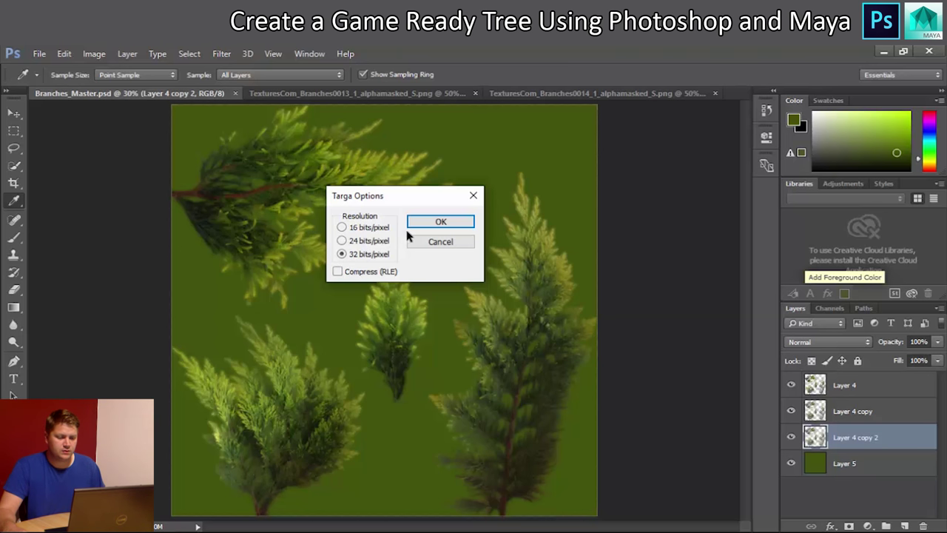
left_click(444, 224)
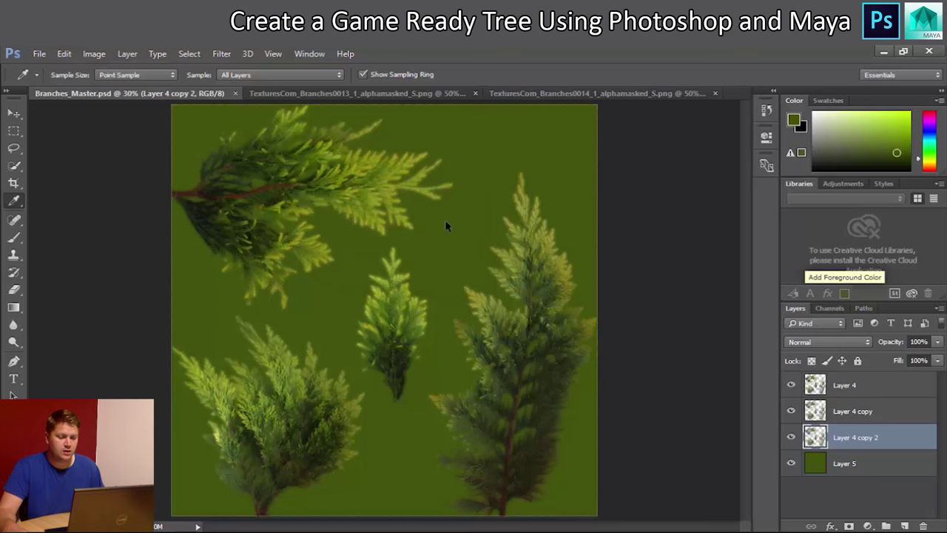